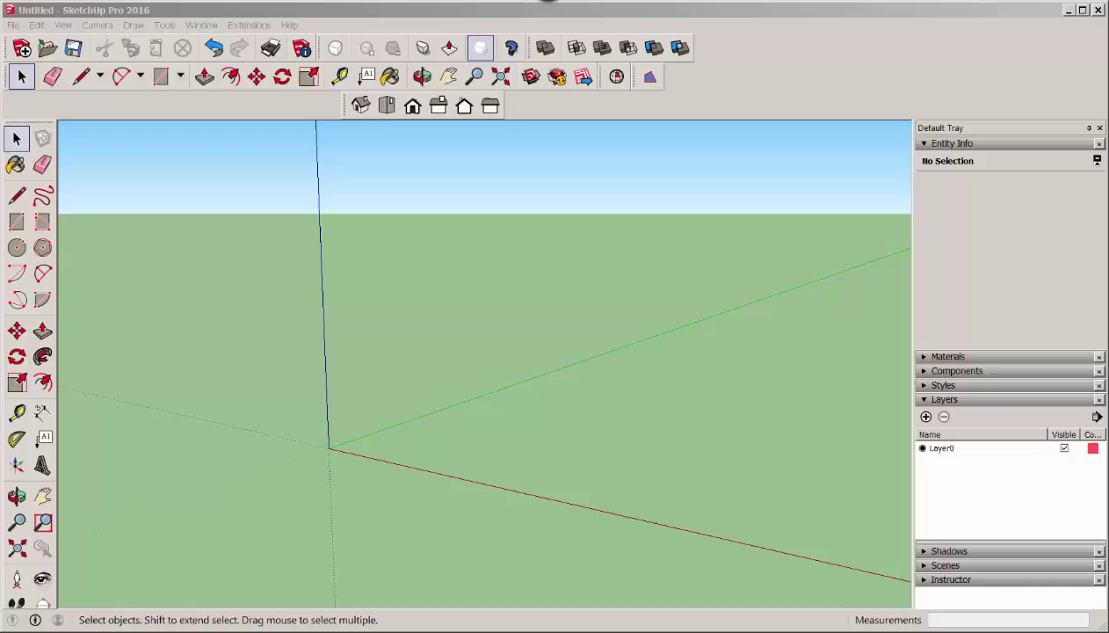
# - Draw a rectangle flat on the ground plane and view it from Top view
pyautogui.click(16, 223)
pyautogui.click(519, 431)
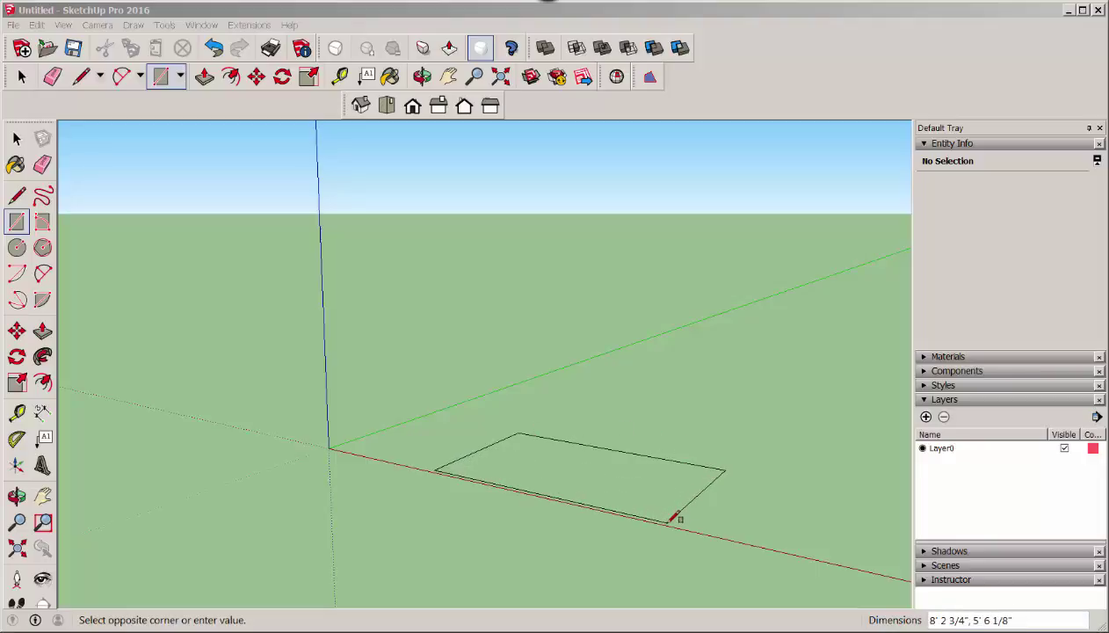
pyautogui.click(675, 518)
pyautogui.moveTo(494, 480); pyautogui.dragTo(553, 598, button='middle')
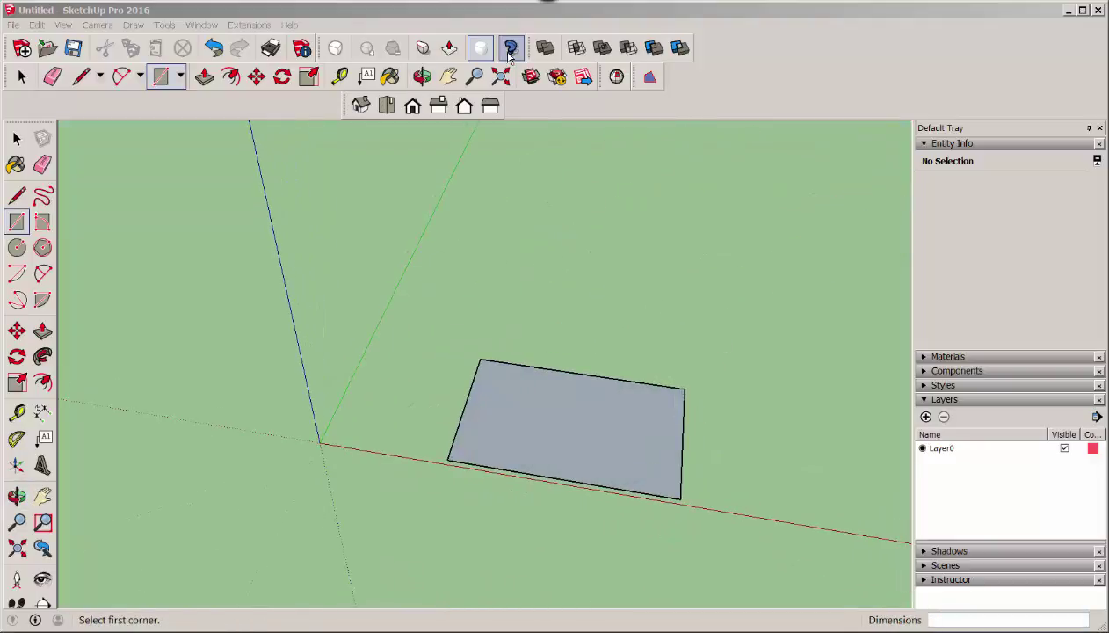
pyautogui.click(387, 106)
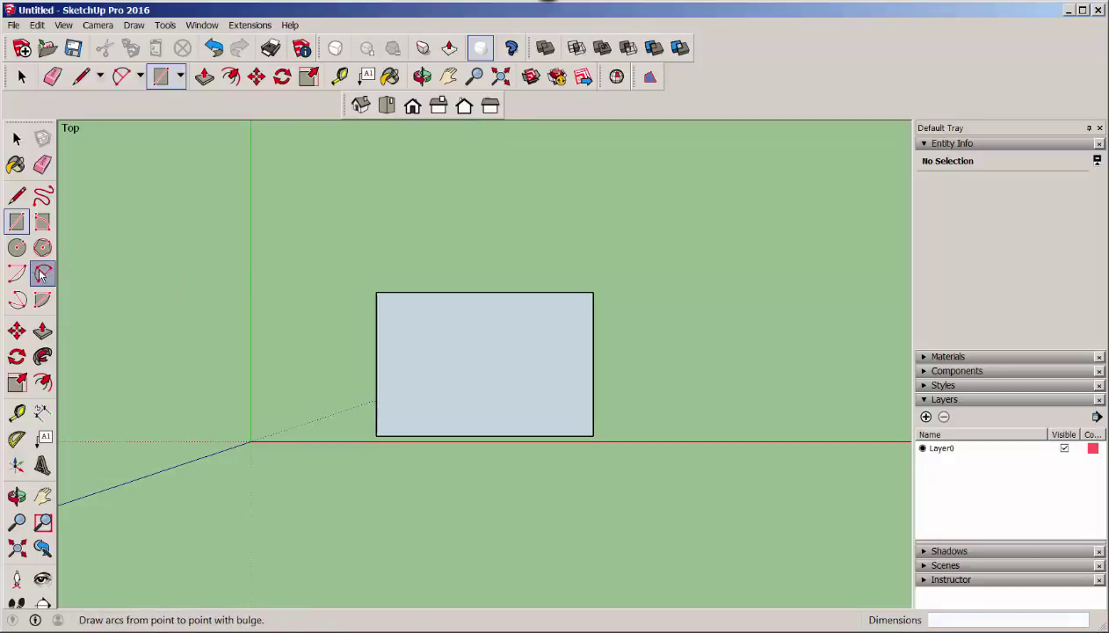
# - Fillet the rectangle's top-left corner with a 12-segment two-point arc and select the arc
pyautogui.click(42, 273)
pyautogui.click(408, 291)
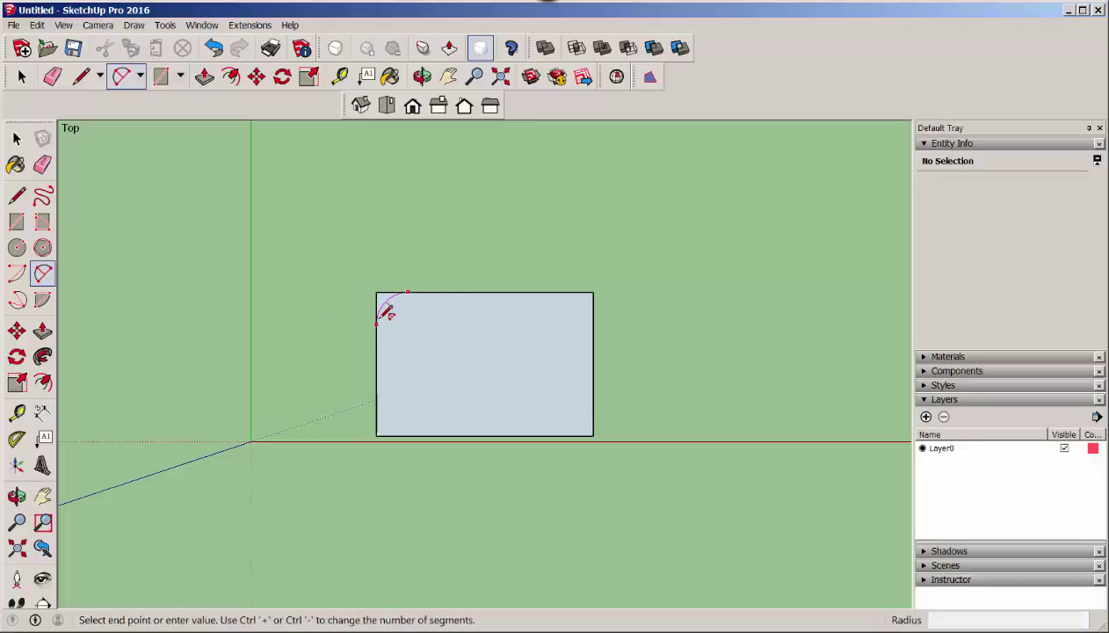
pyautogui.click(376, 321)
pyautogui.scroll(4, 385, 308)
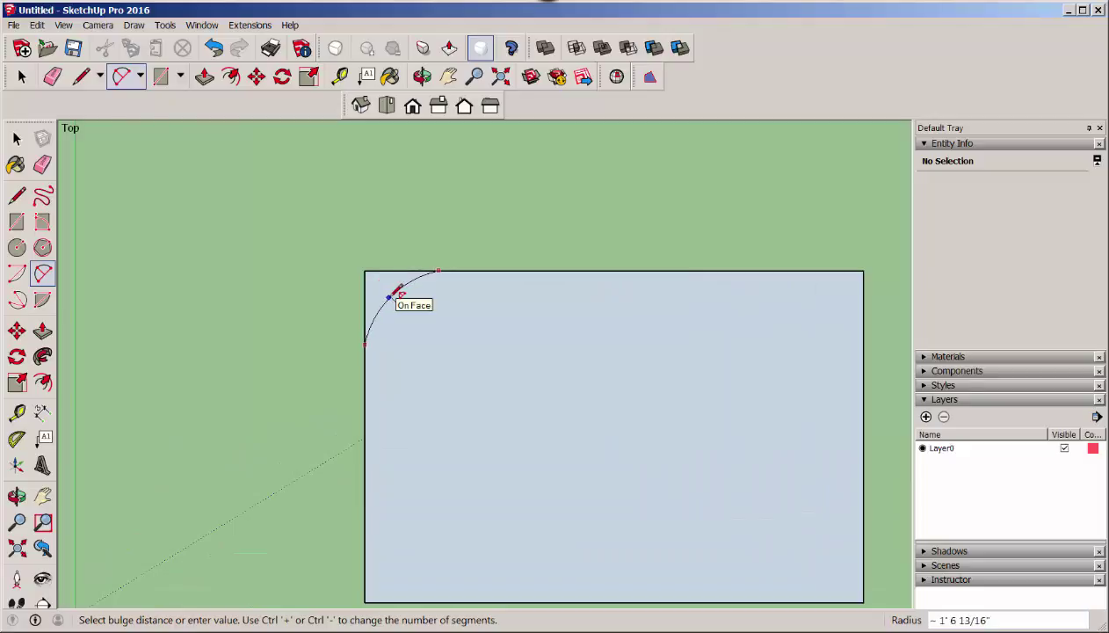
pyautogui.click(389, 295)
pyautogui.scroll(-2, 297, 308)
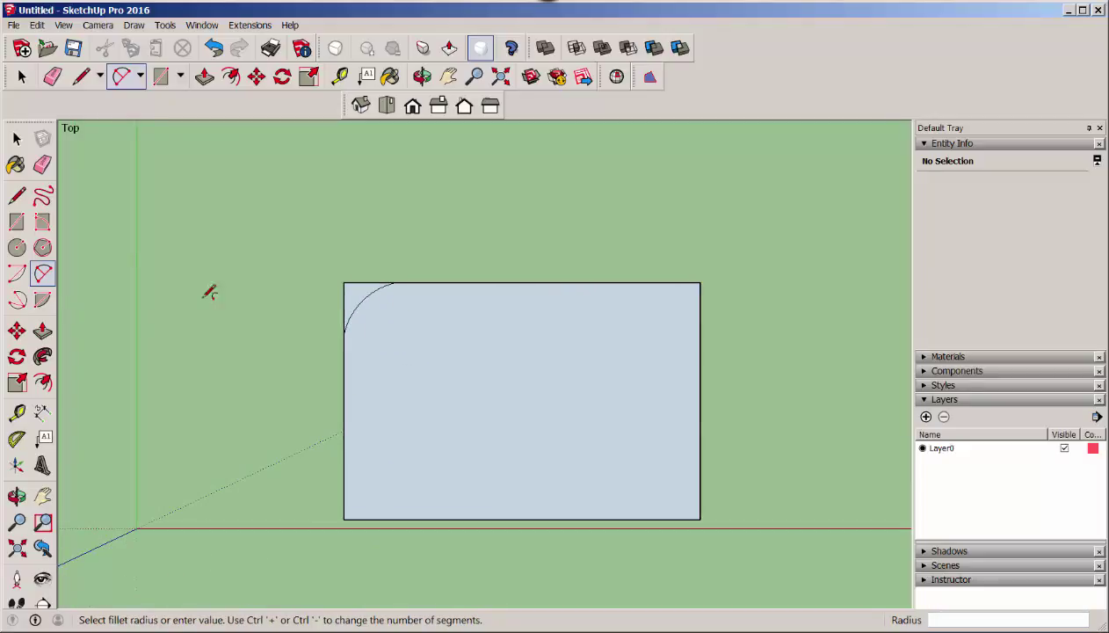
pyautogui.click(16, 139)
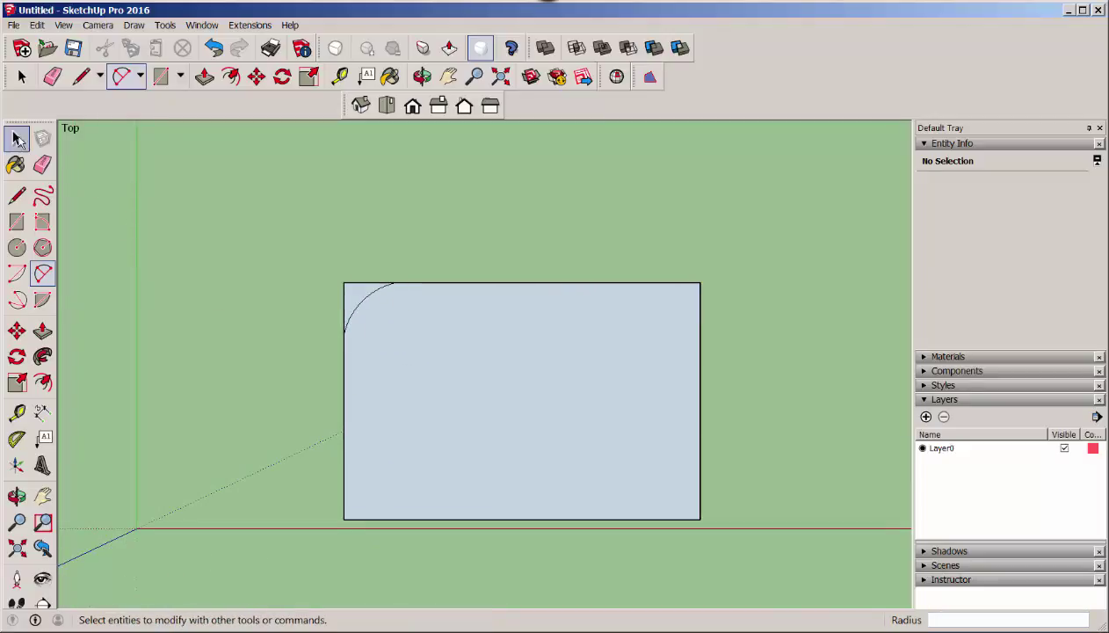
pyautogui.click(368, 304)
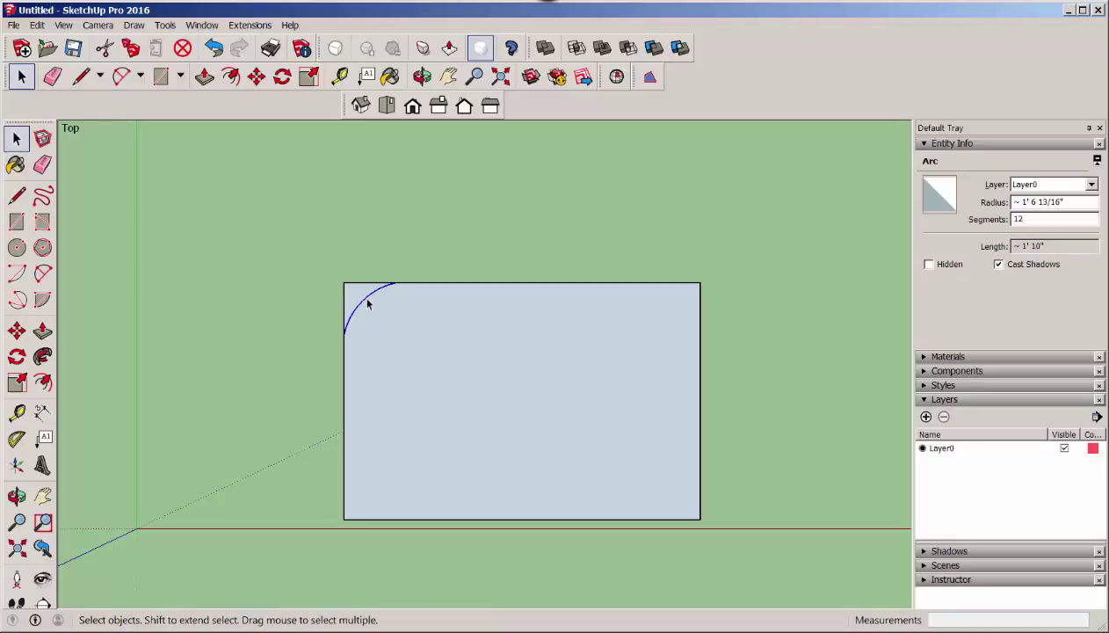
# - Copy the corner arc to the right of the rectangle and make the copy a group
pyautogui.press('m')
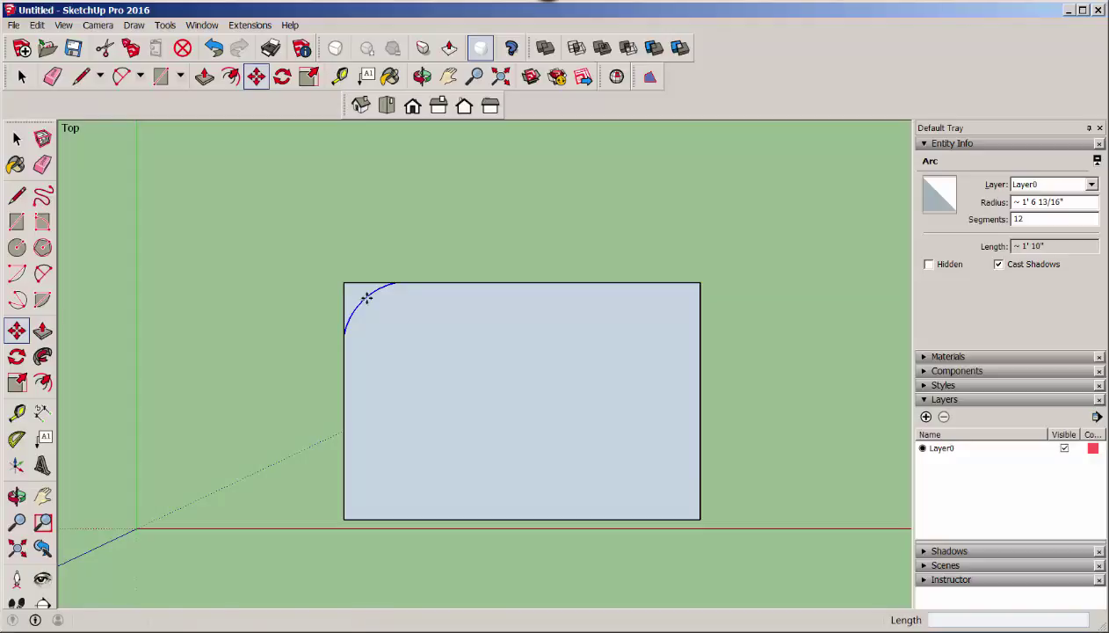
pyautogui.press('ctrl')
pyautogui.click(397, 283)
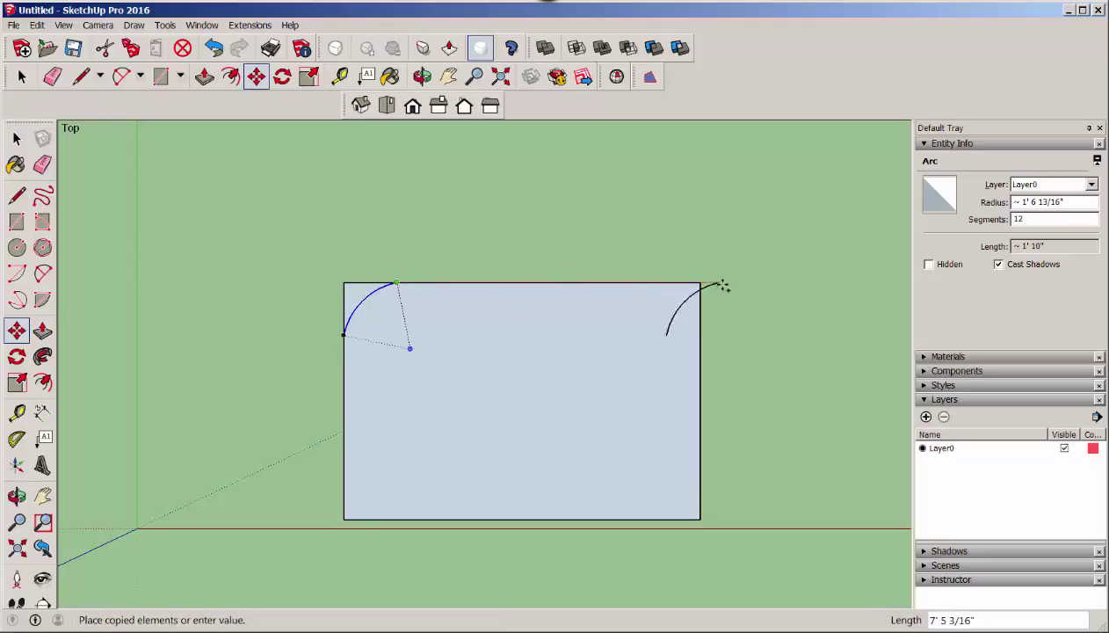
pyautogui.click(816, 282)
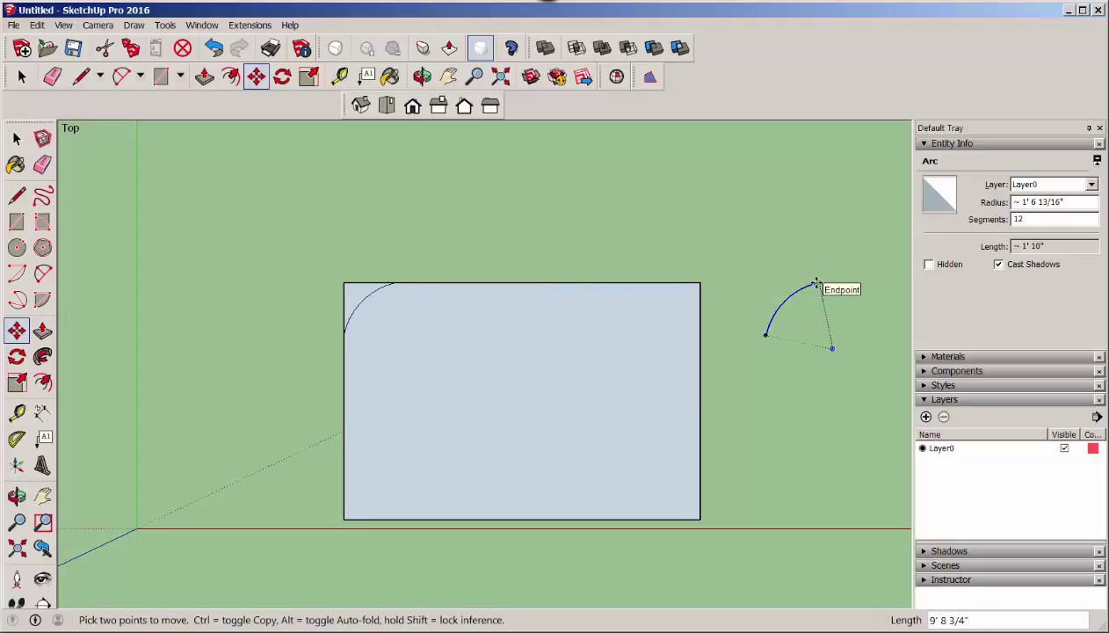
pyautogui.click(37, 25)
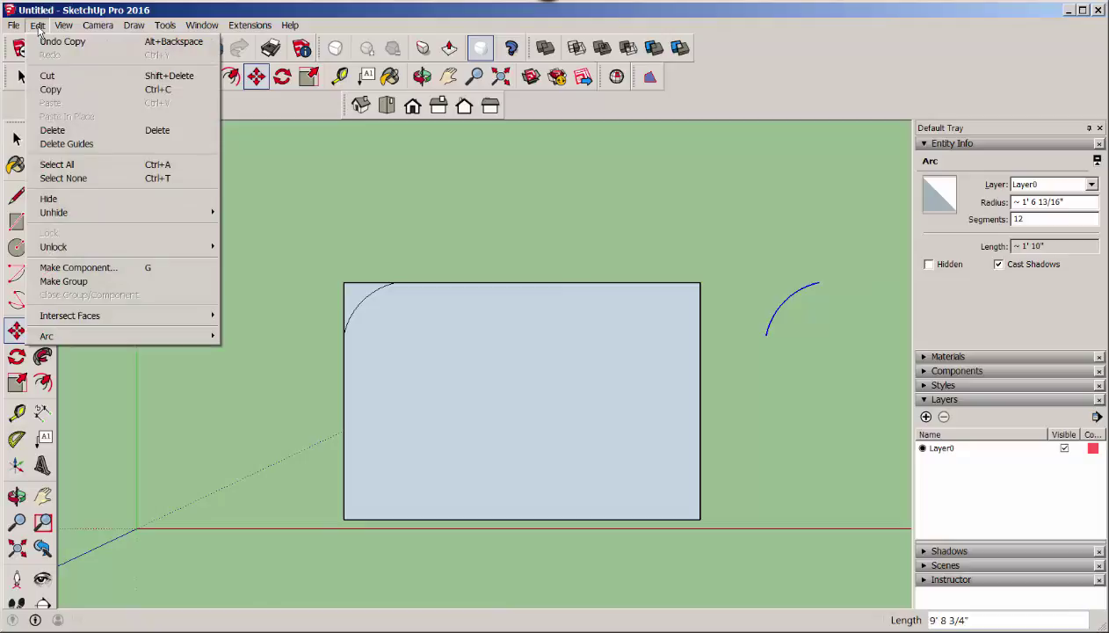
pyautogui.click(65, 280)
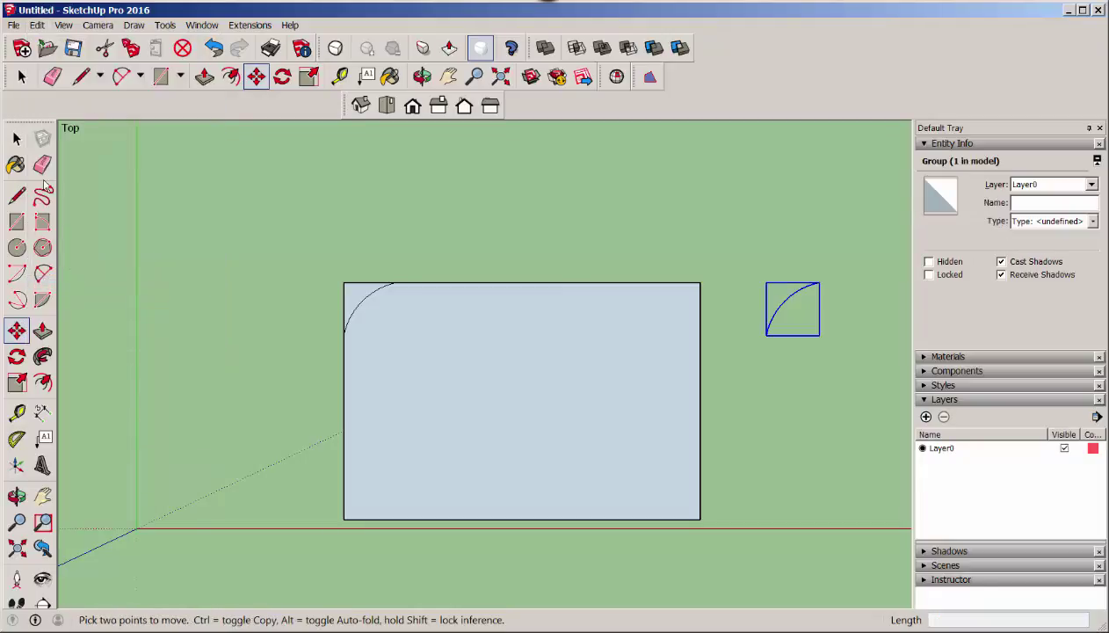
# - Flip the arc group along its green axis
pyautogui.click(16, 138)
pyautogui.click(769, 297)
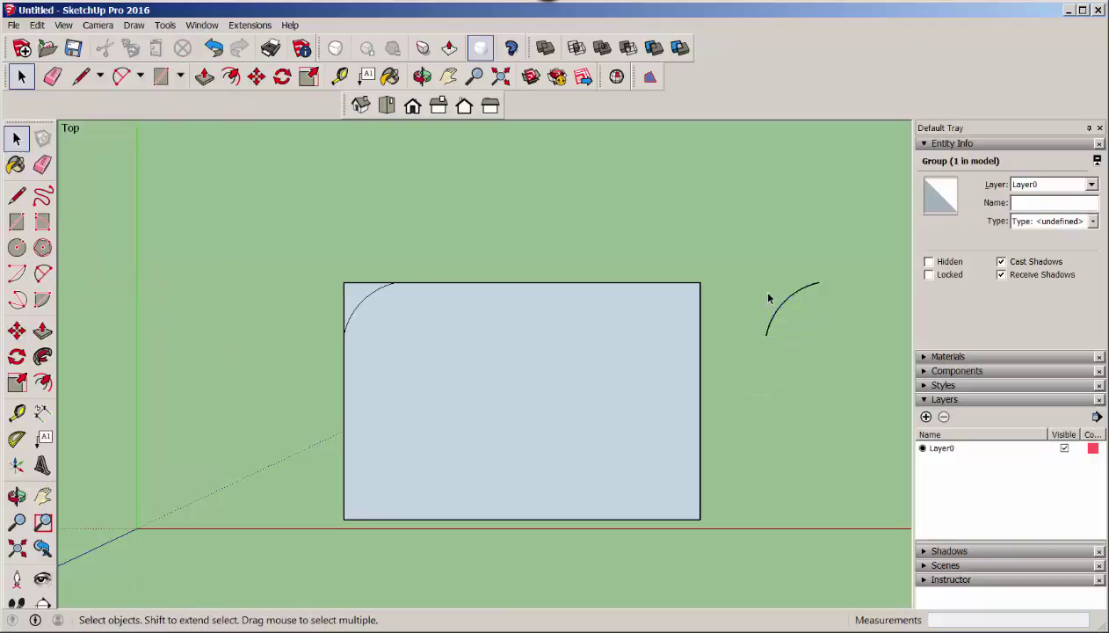
pyautogui.rightClick(783, 308)
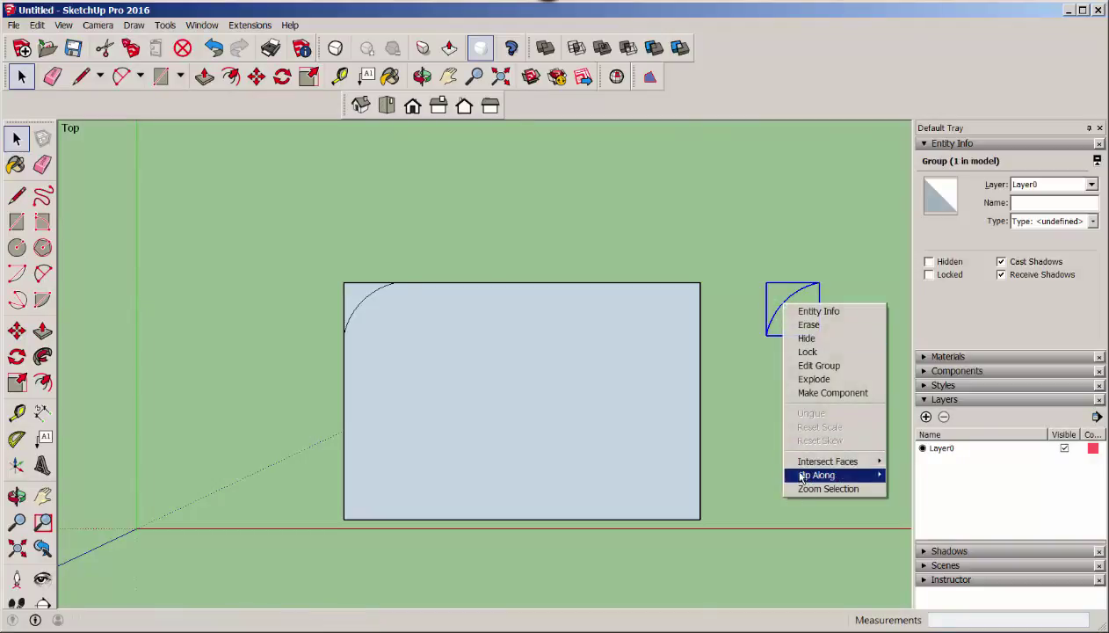
pyautogui.moveTo(791, 474)
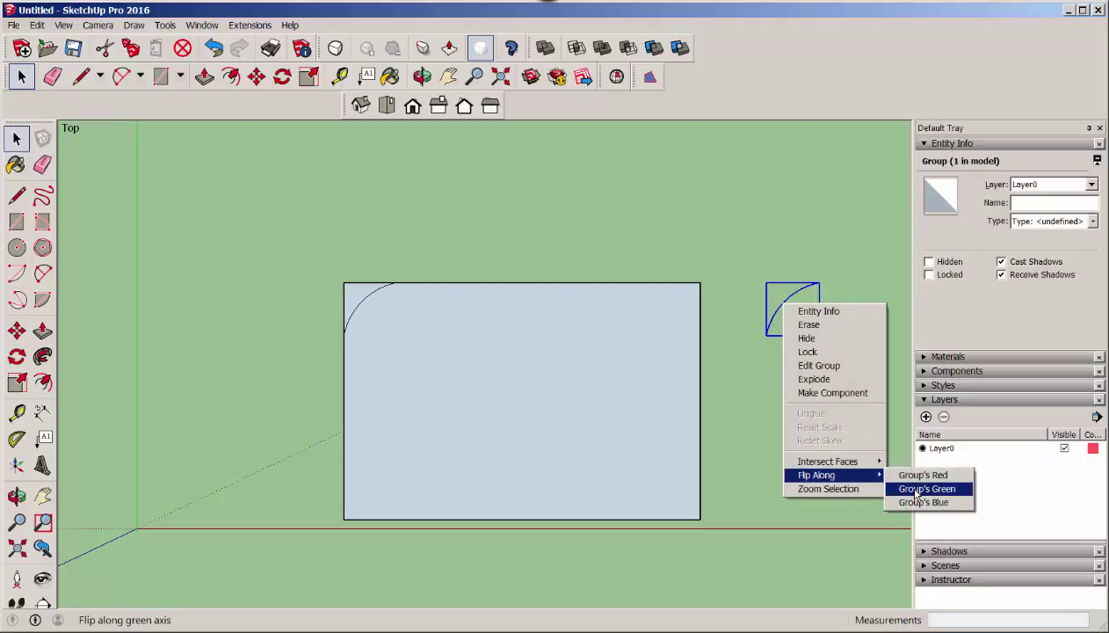
pyautogui.click(915, 491)
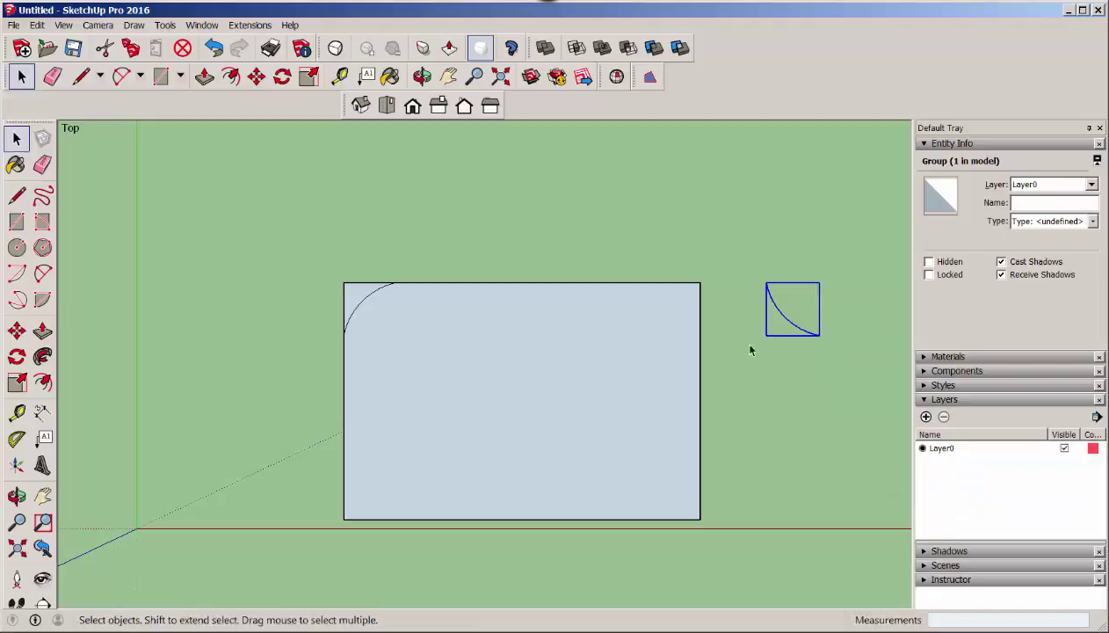
# - Snap the mirrored arc group into the bottom-left corner, then select the top-left arc
pyautogui.press('m')
pyautogui.click(766, 282)
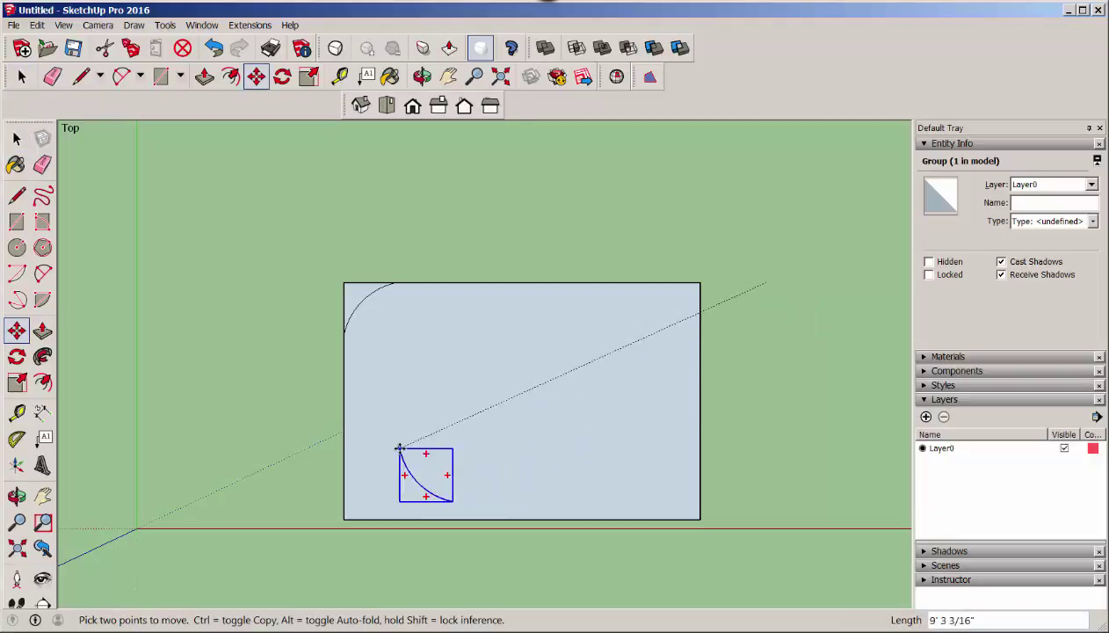
pyautogui.click(344, 414)
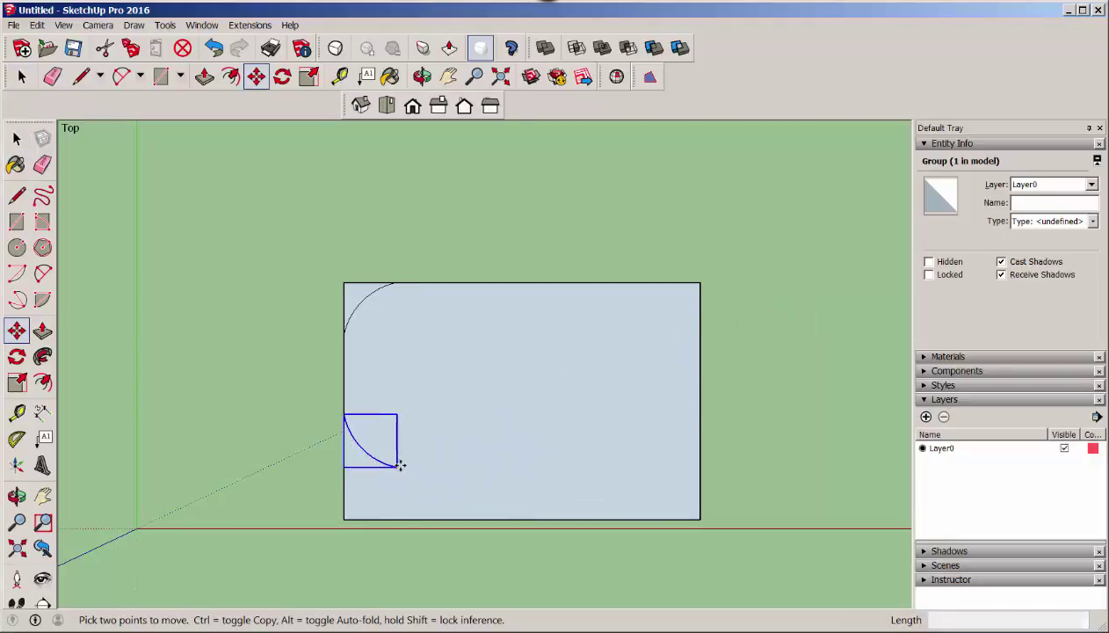
pyautogui.click(397, 466)
pyautogui.click(396, 519)
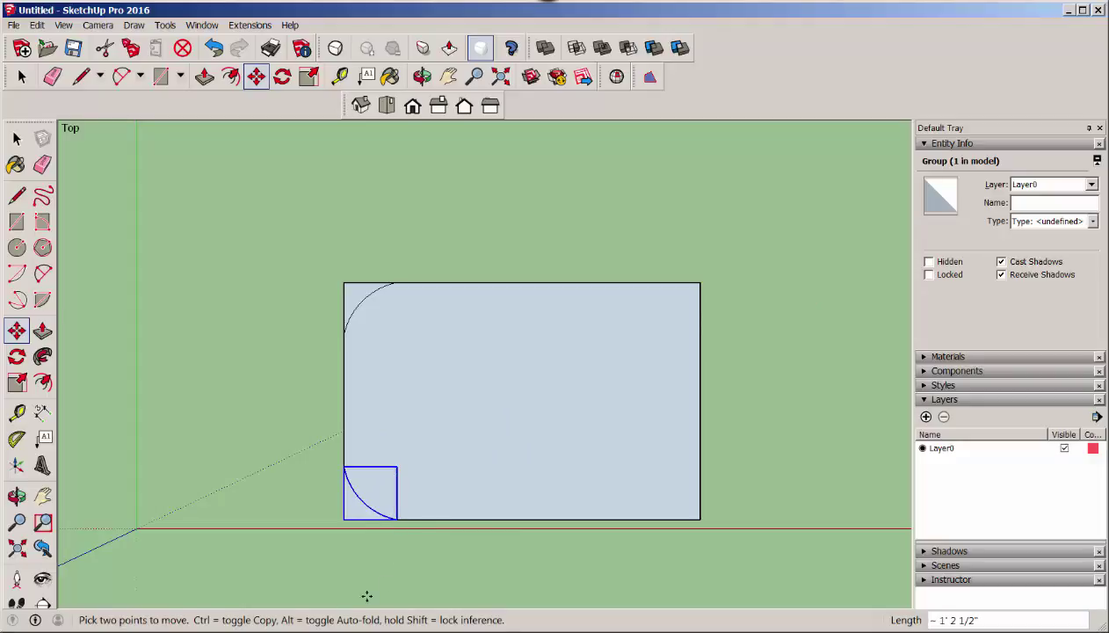
pyautogui.click(17, 138)
pyautogui.click(177, 300)
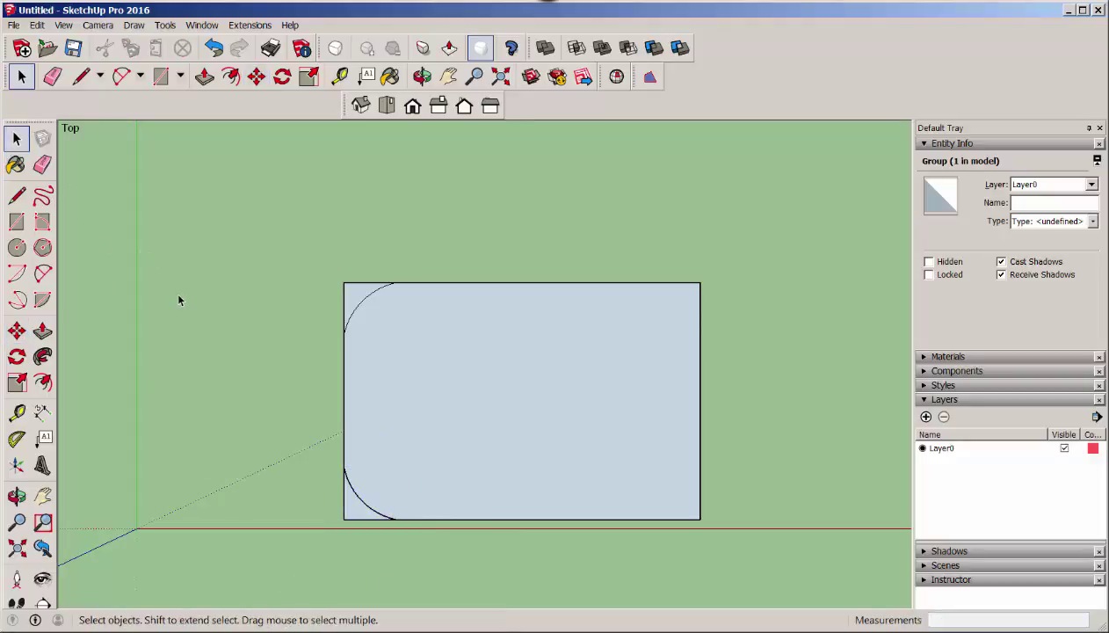
pyautogui.click(368, 301)
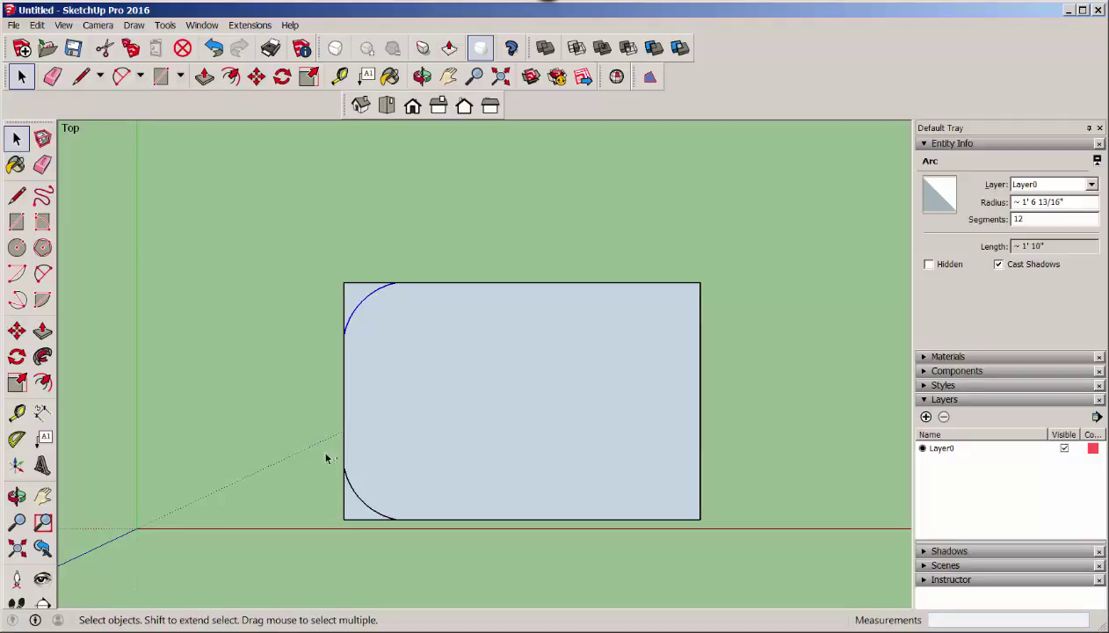
# - Copy both left-side corner arcs to the right of the rectangle
pyautogui.keyDown('shift'); pyautogui.click(366, 507); pyautogui.keyUp('shift')
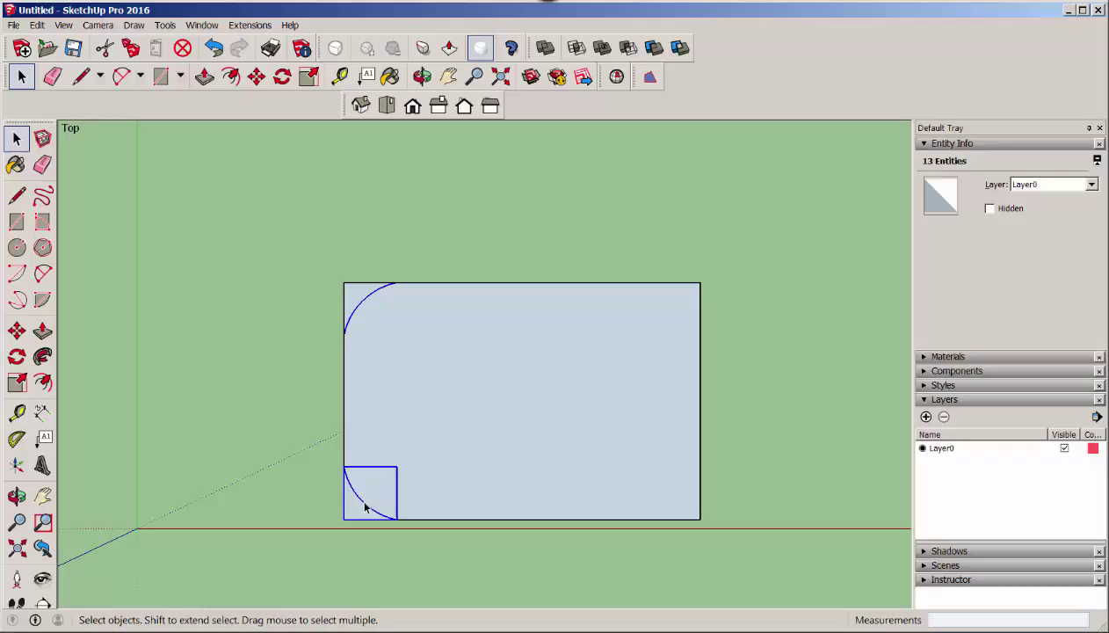
pyautogui.press('m')
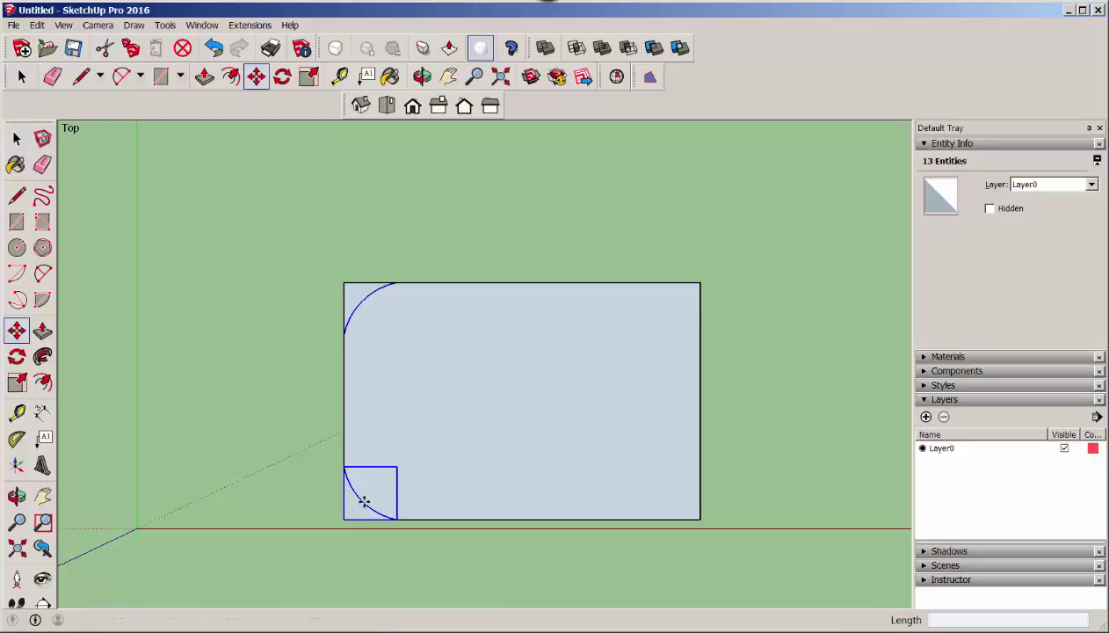
pyautogui.click(396, 283)
pyautogui.press('ctrl')
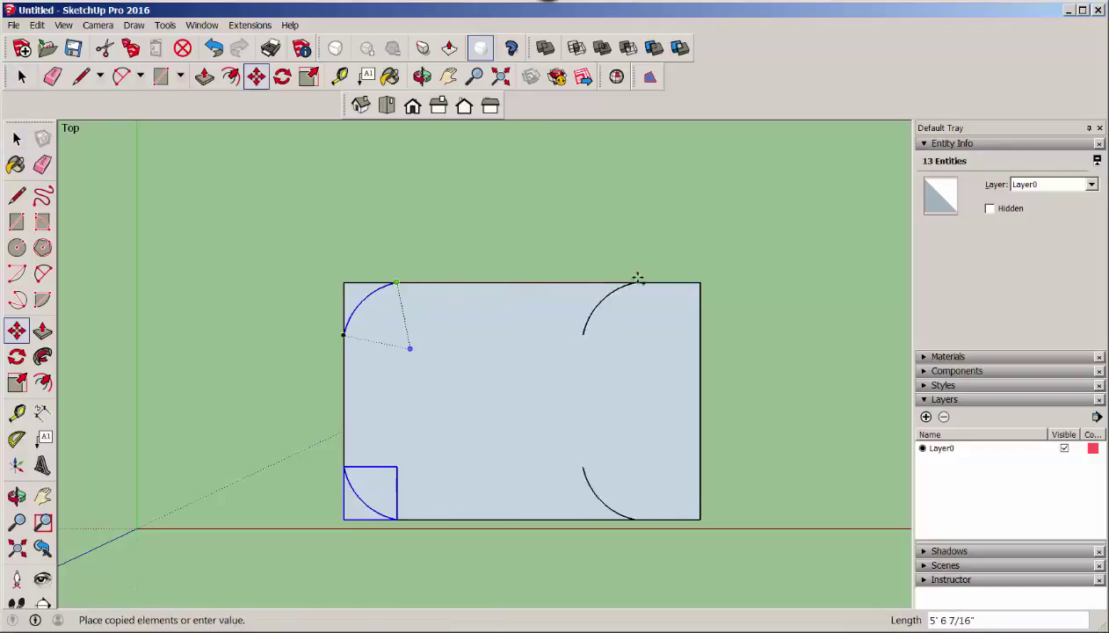
pyautogui.click(824, 284)
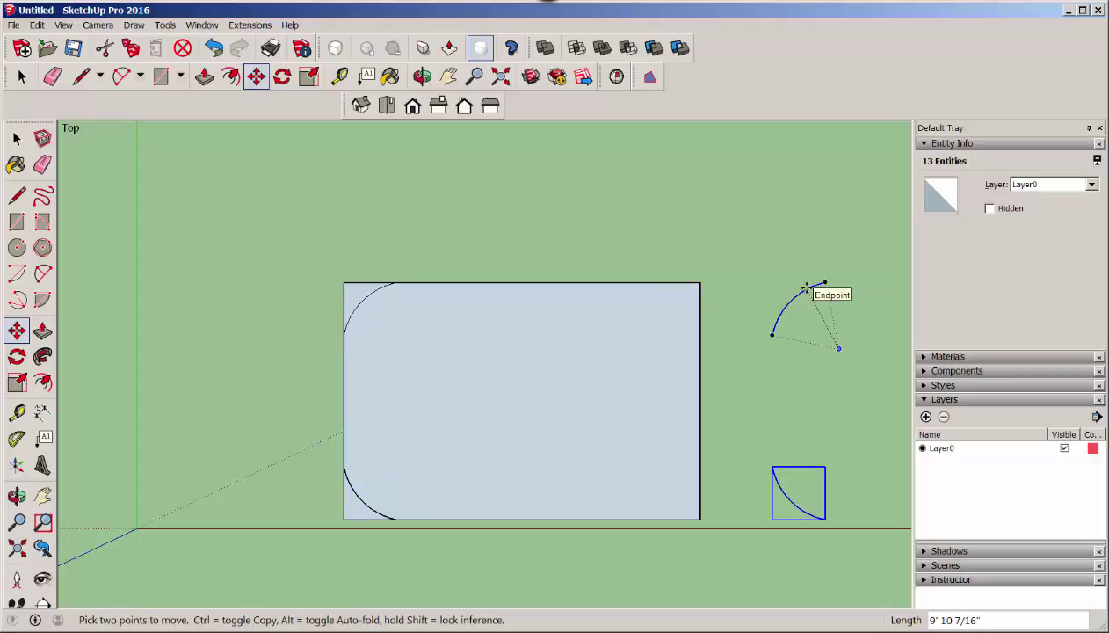
# - Flip the copied arc pieces along the red direction
pyautogui.press('space')
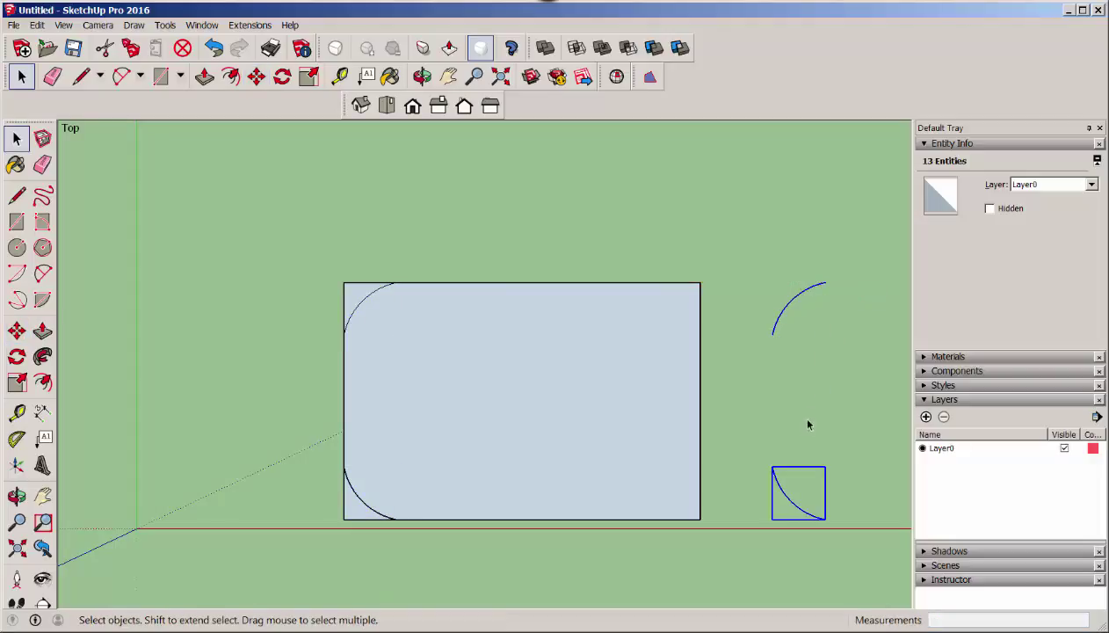
pyautogui.rightClick(790, 506)
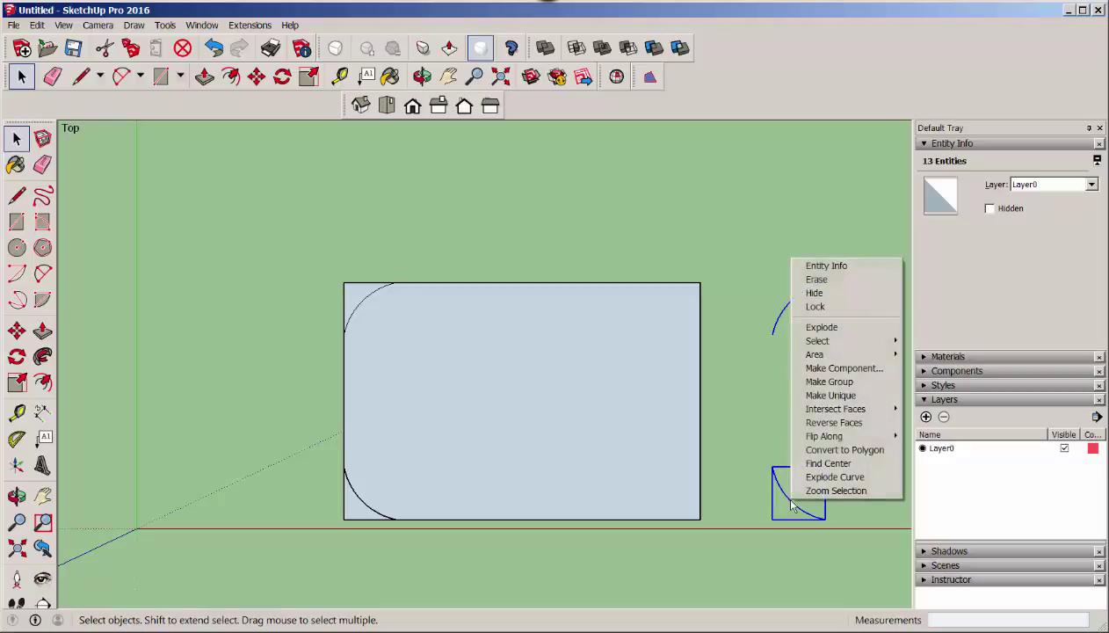
pyautogui.moveTo(845, 437)
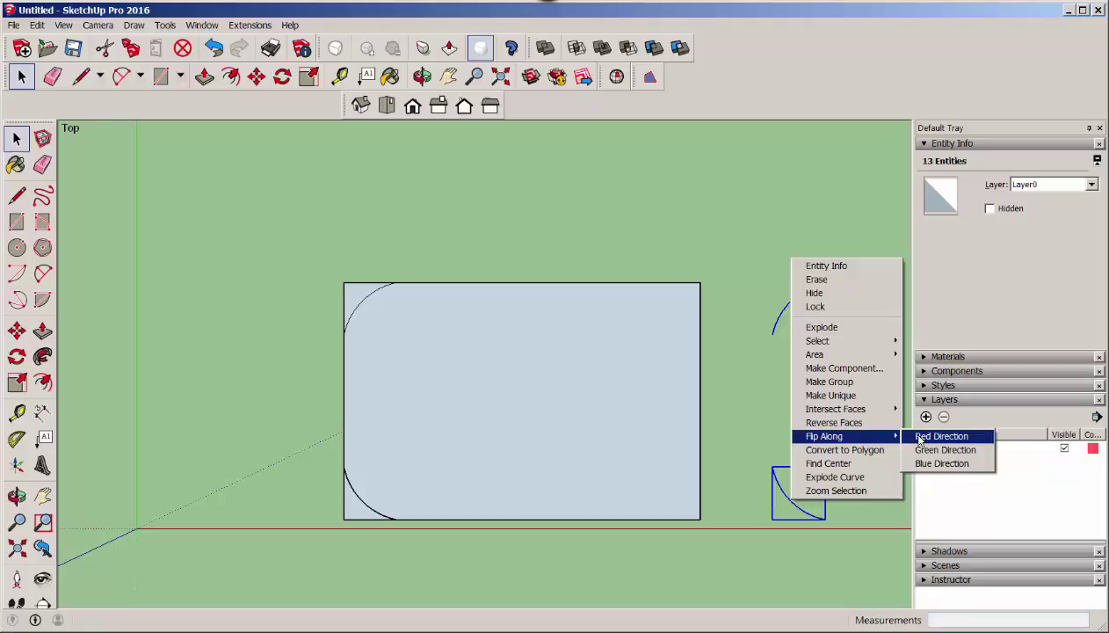
pyautogui.click(918, 439)
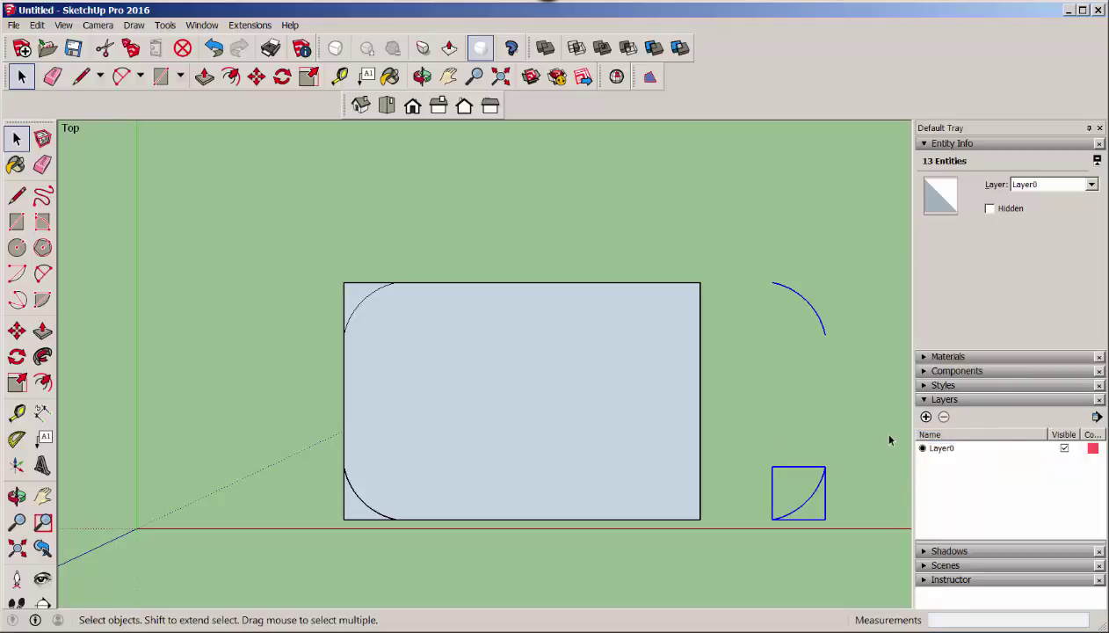
# - Move the mirrored arcs onto the rectangle's top-right and bottom-right corners
pyautogui.press('m')
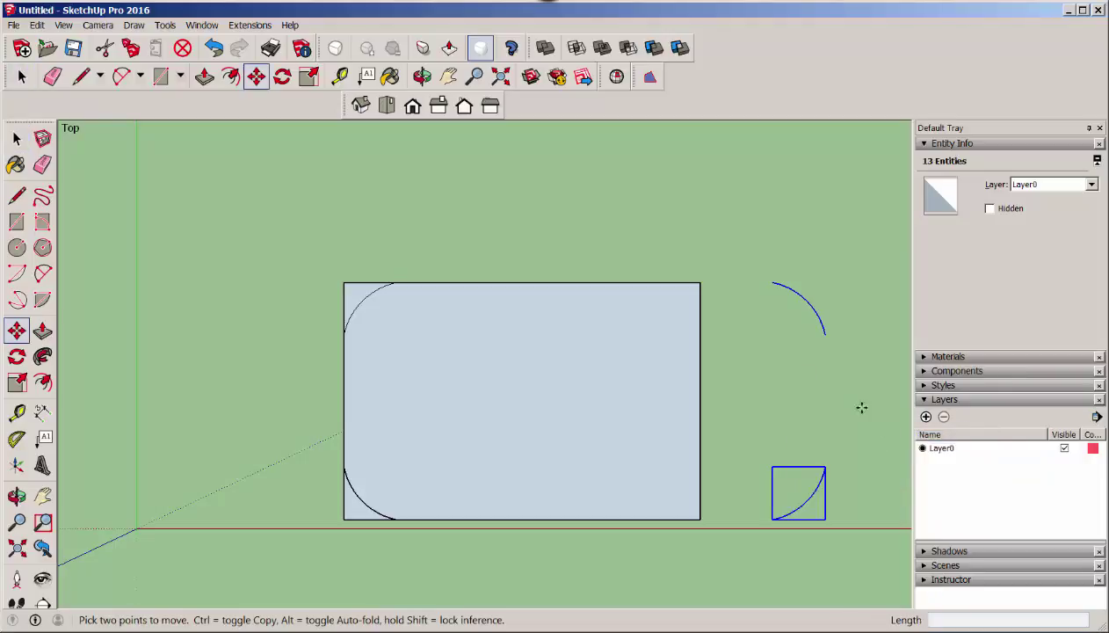
pyautogui.click(771, 285)
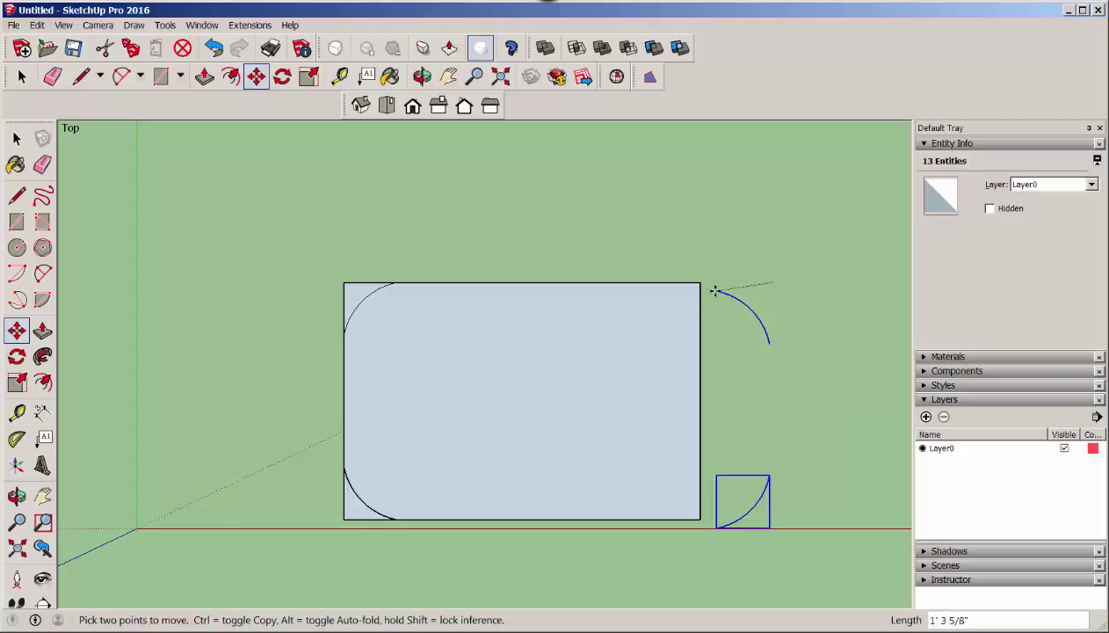
pyautogui.click(606, 286)
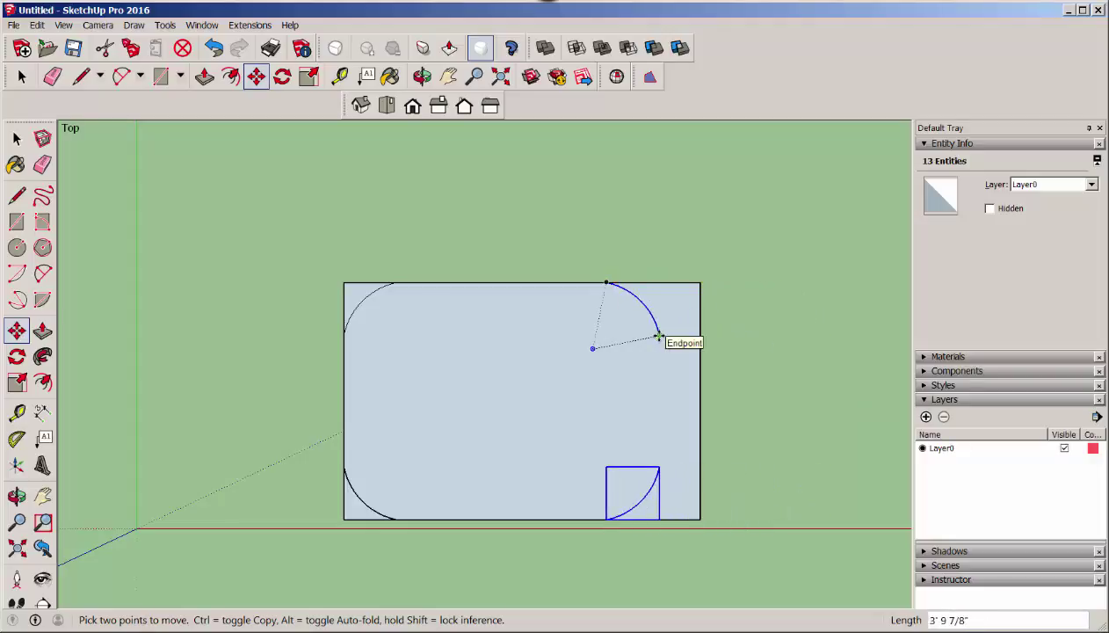
pyautogui.click(659, 333)
pyautogui.click(700, 331)
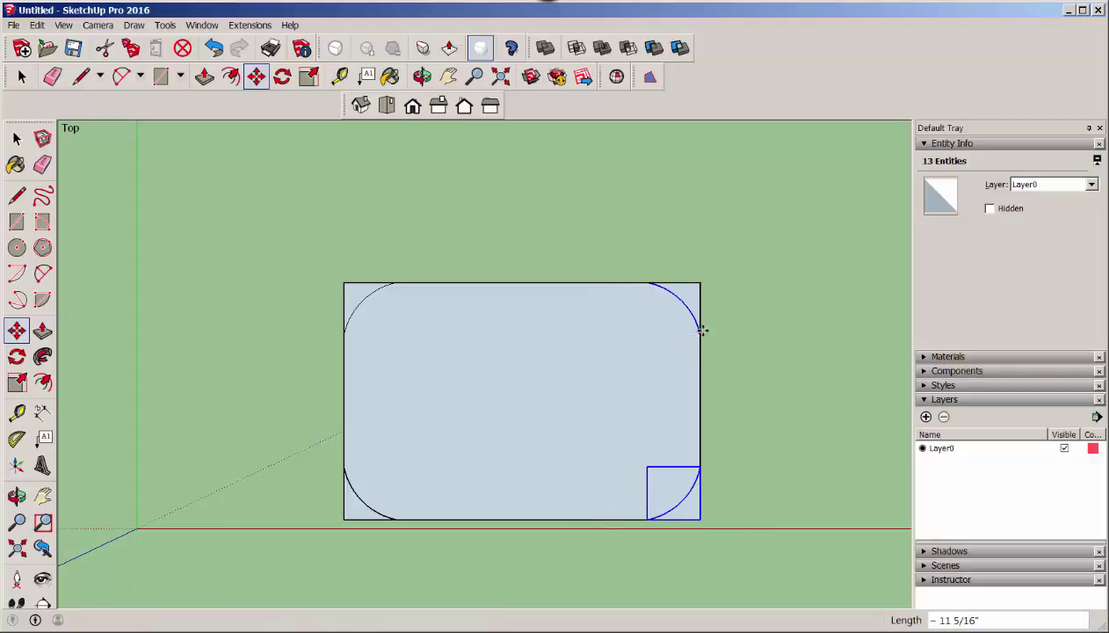
pyautogui.press('l')
pyautogui.press('space')
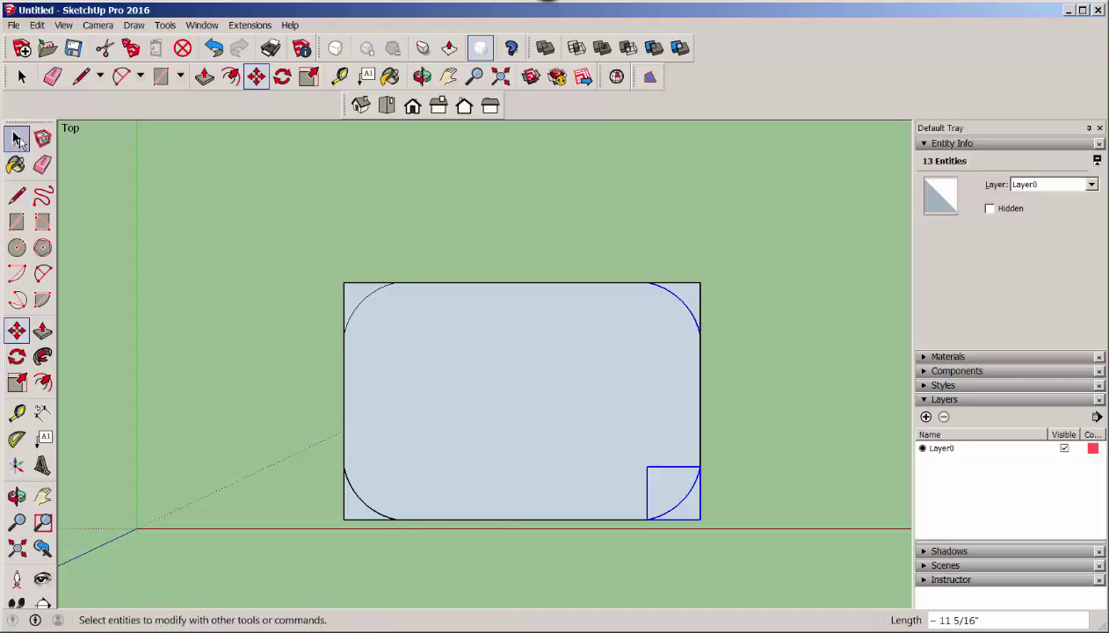
# - Explode the right-hand corner pieces and the bottom-left corner group into loose geometry
pyautogui.rightClick(677, 509)
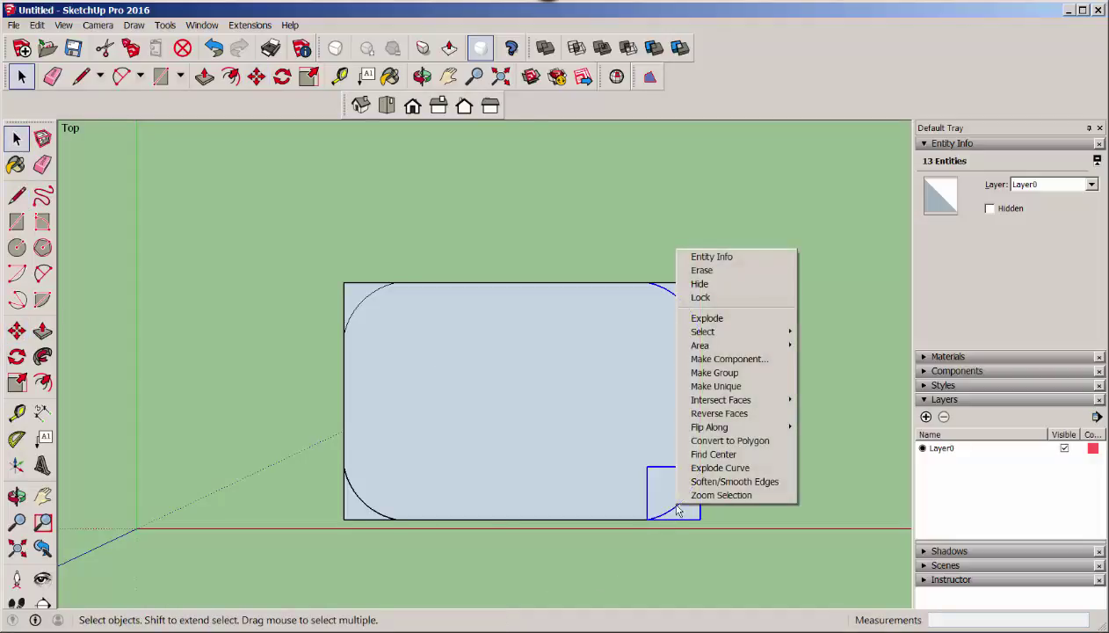
pyautogui.click(707, 318)
pyautogui.click(689, 308)
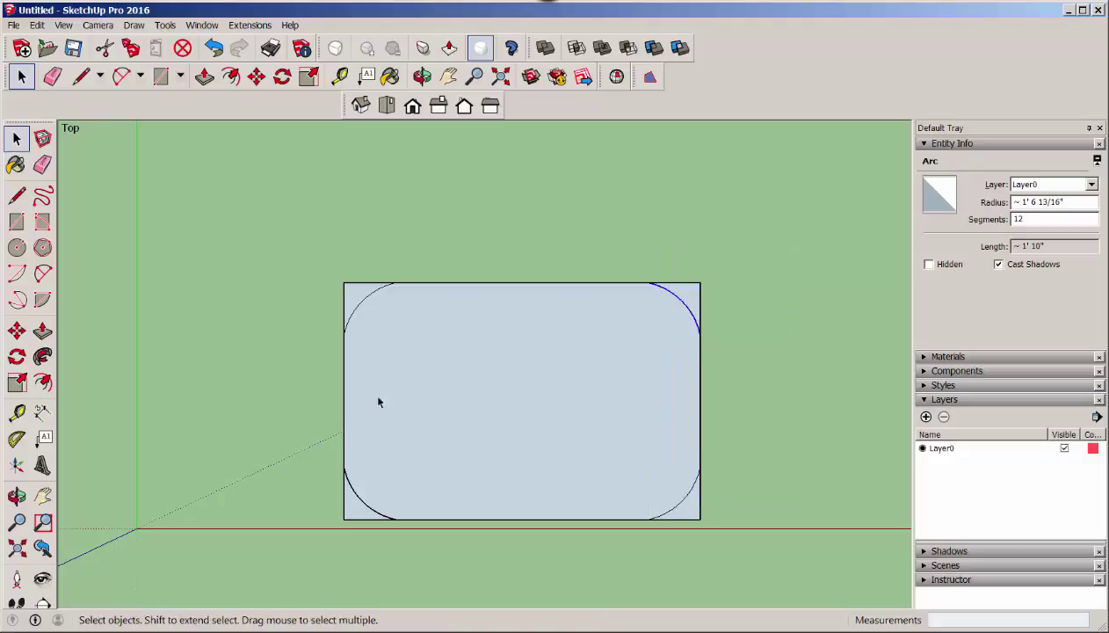
pyautogui.click(360, 504)
pyautogui.rightClick(359, 503)
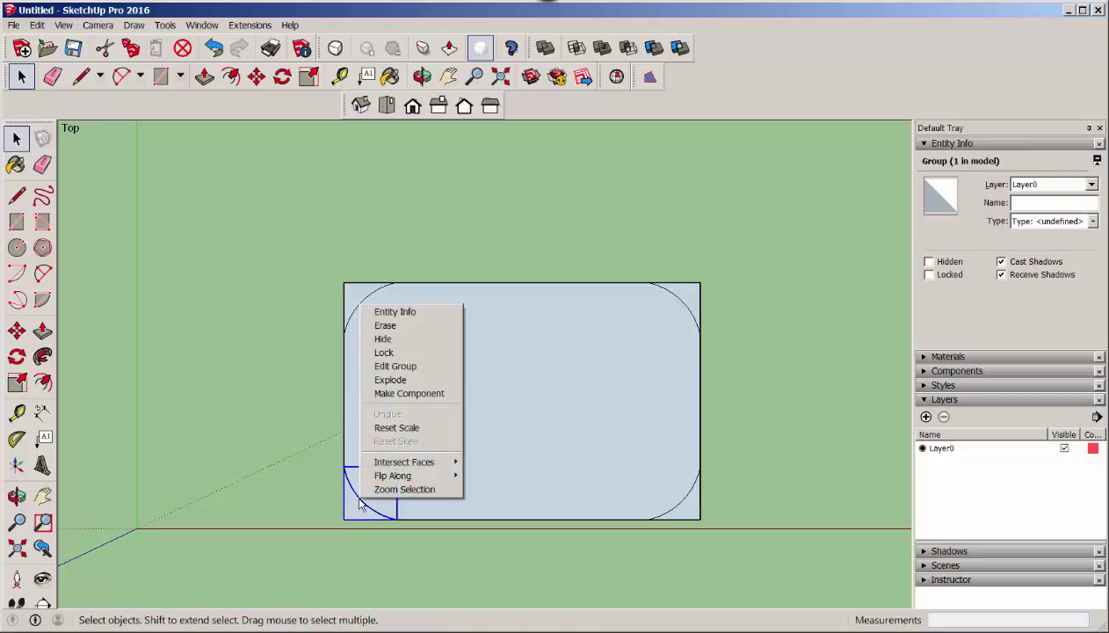
pyautogui.click(390, 379)
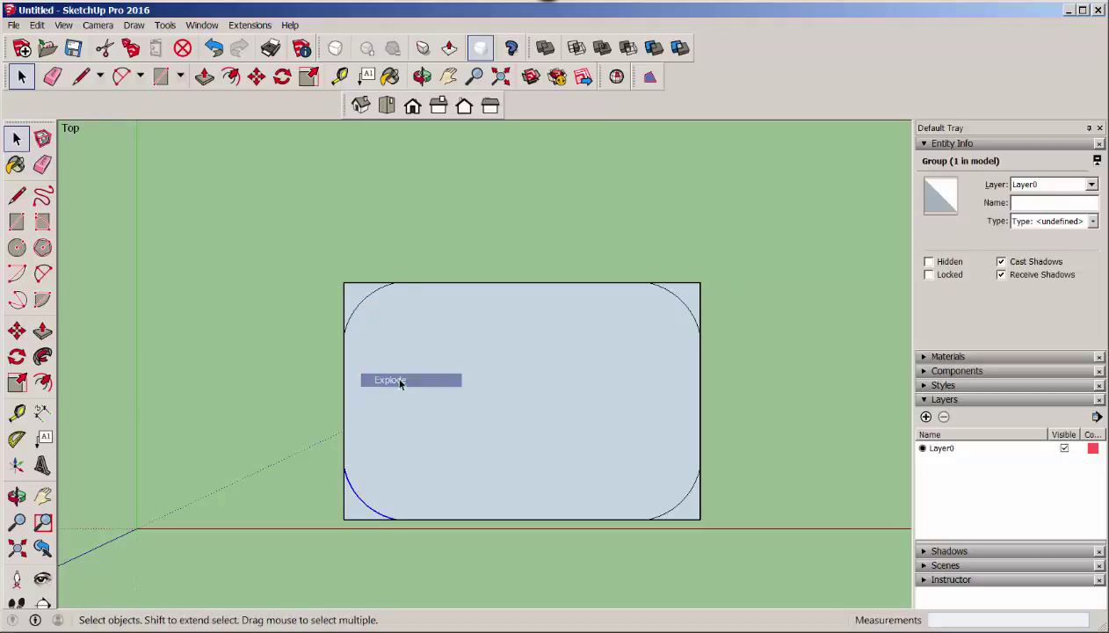
# - Erase the square rectangle edges outside the arcs at all four corners
pyautogui.click(42, 164)
pyautogui.moveTo(367, 277)
pyautogui.mouseDown()
pyautogui.moveTo(347, 295)
pyautogui.moveTo(367, 290)
pyautogui.mouseUp()
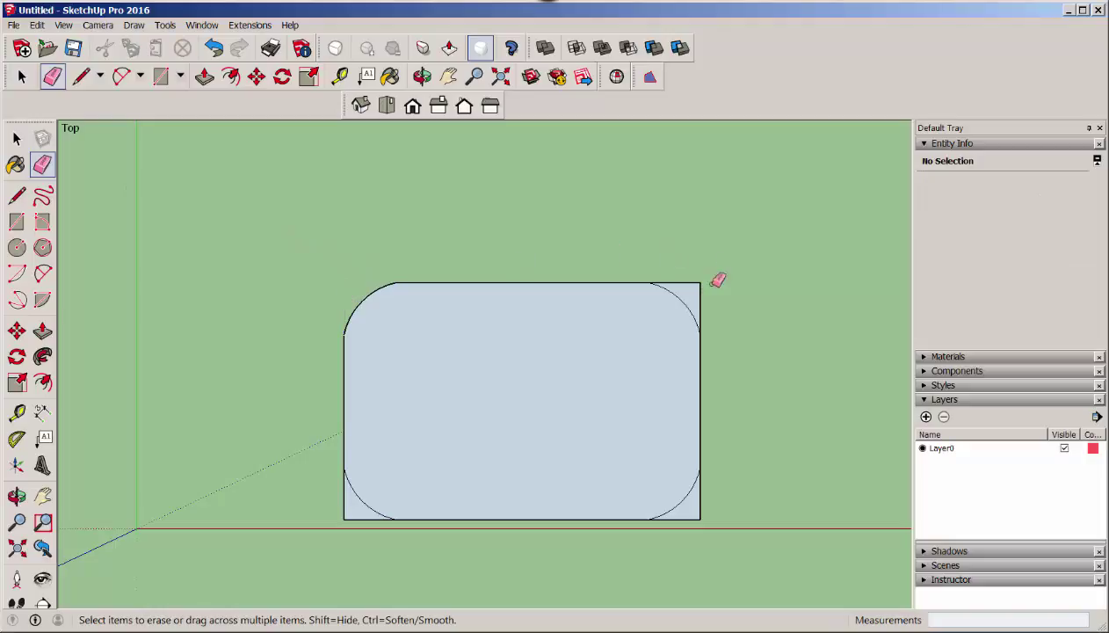
pyautogui.moveTo(694, 281); pyautogui.dragTo(701, 285)
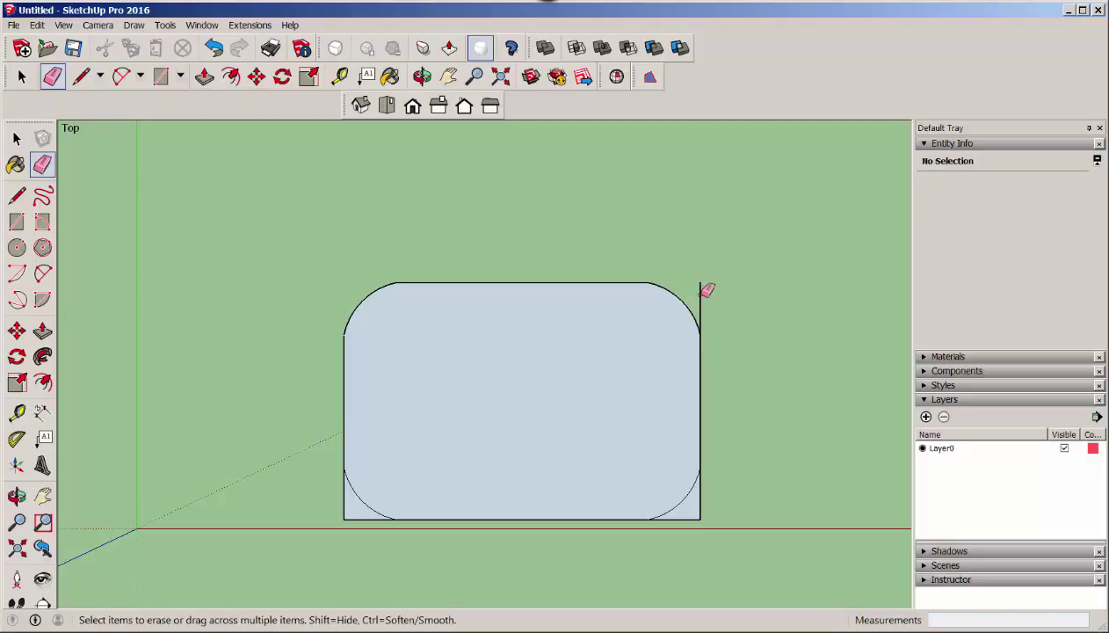
pyautogui.click(695, 518)
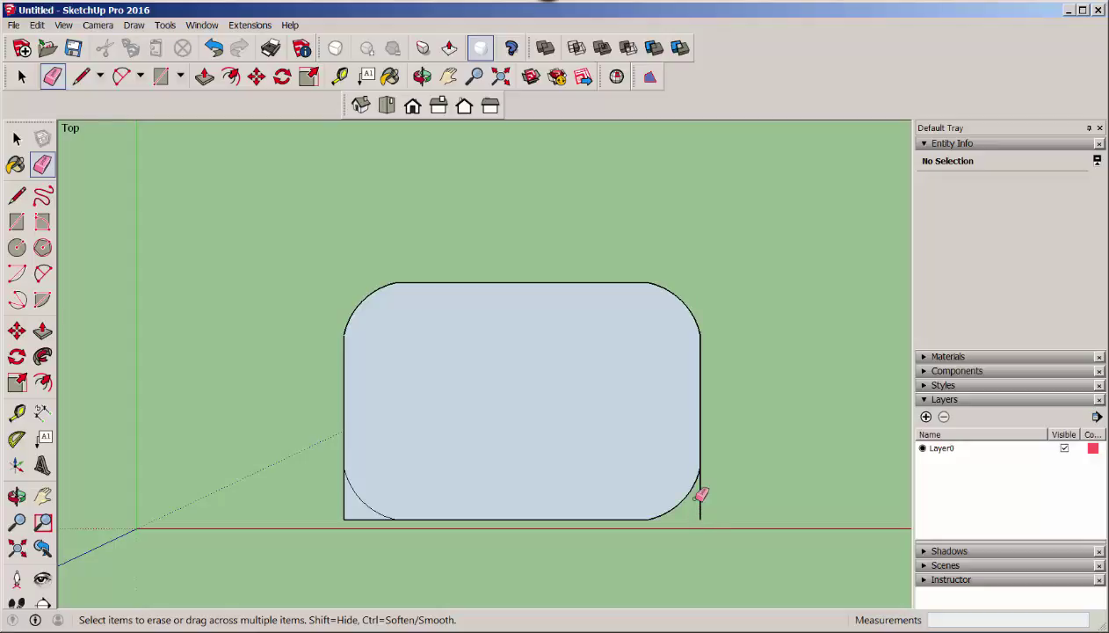
pyautogui.click(701, 492)
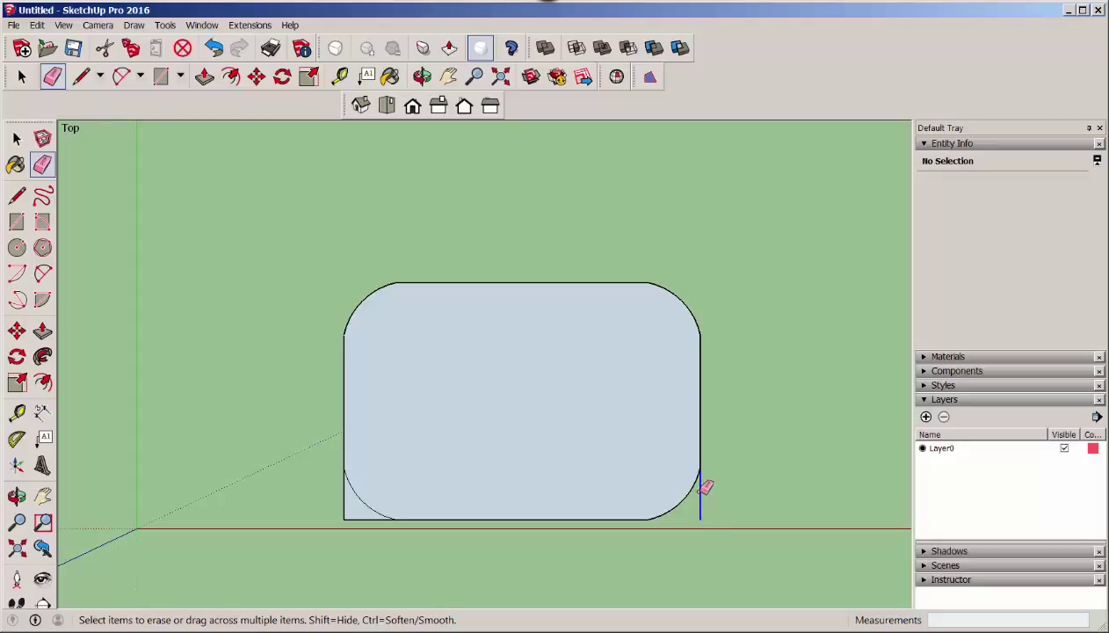
pyautogui.click(357, 519)
pyautogui.click(344, 498)
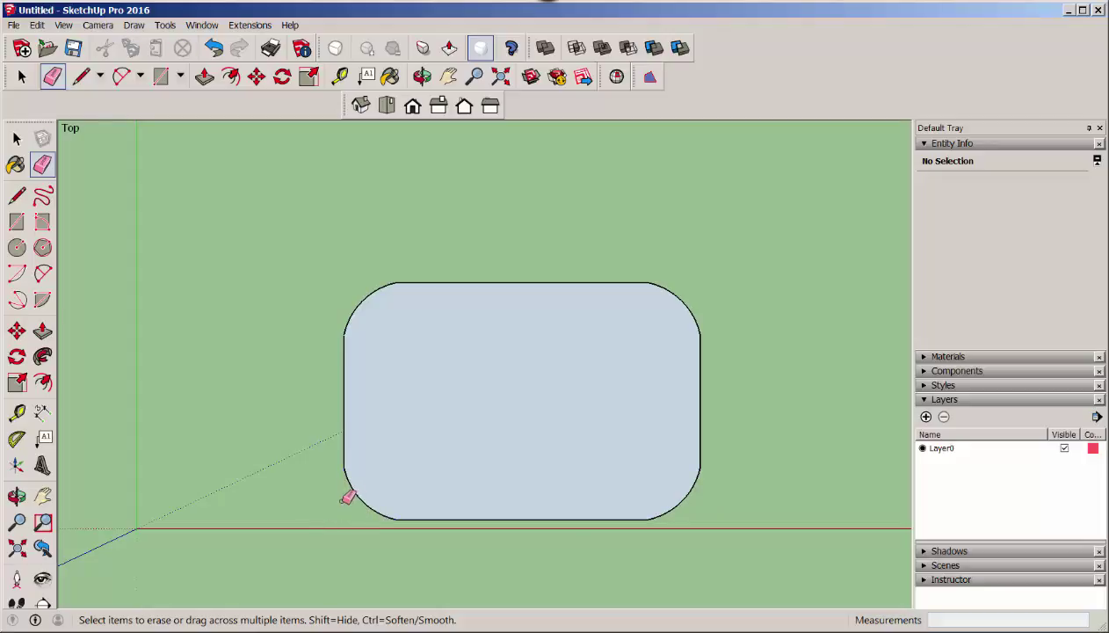
# - In Iso view, push/pull the rounded face up 4 3/8" into a slab
pyautogui.click(360, 105)
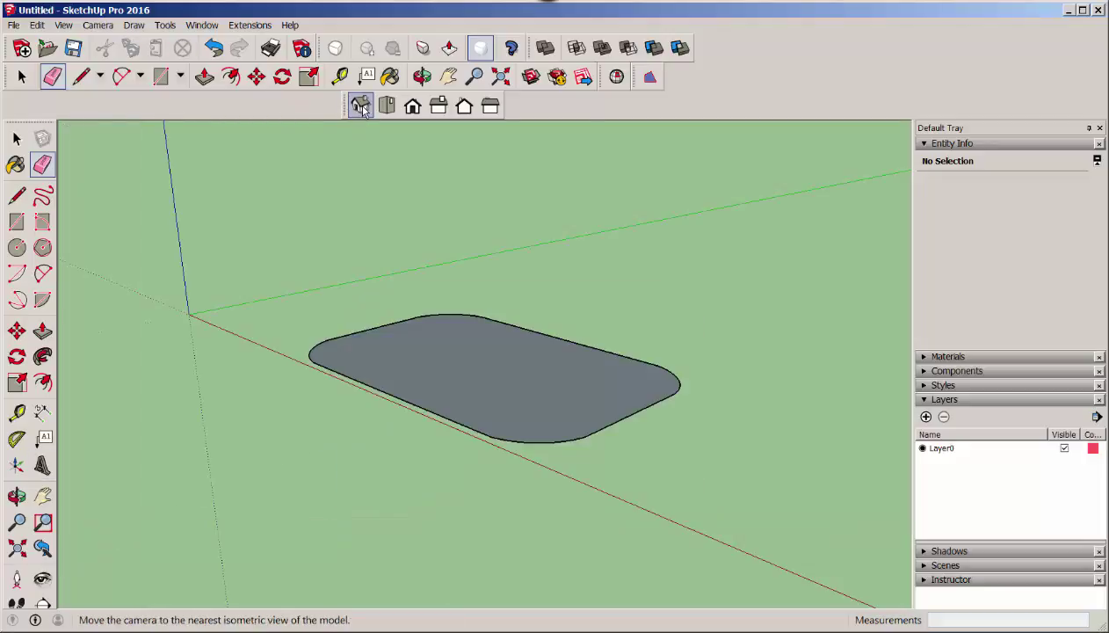
pyautogui.click(16, 138)
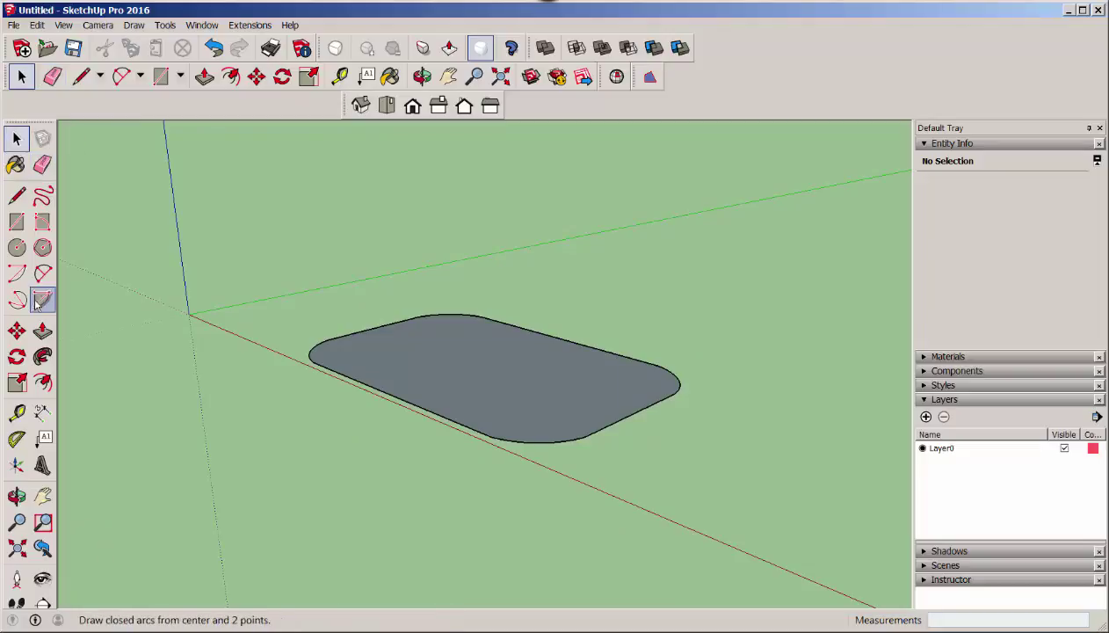
pyautogui.click(43, 331)
pyautogui.click(431, 383)
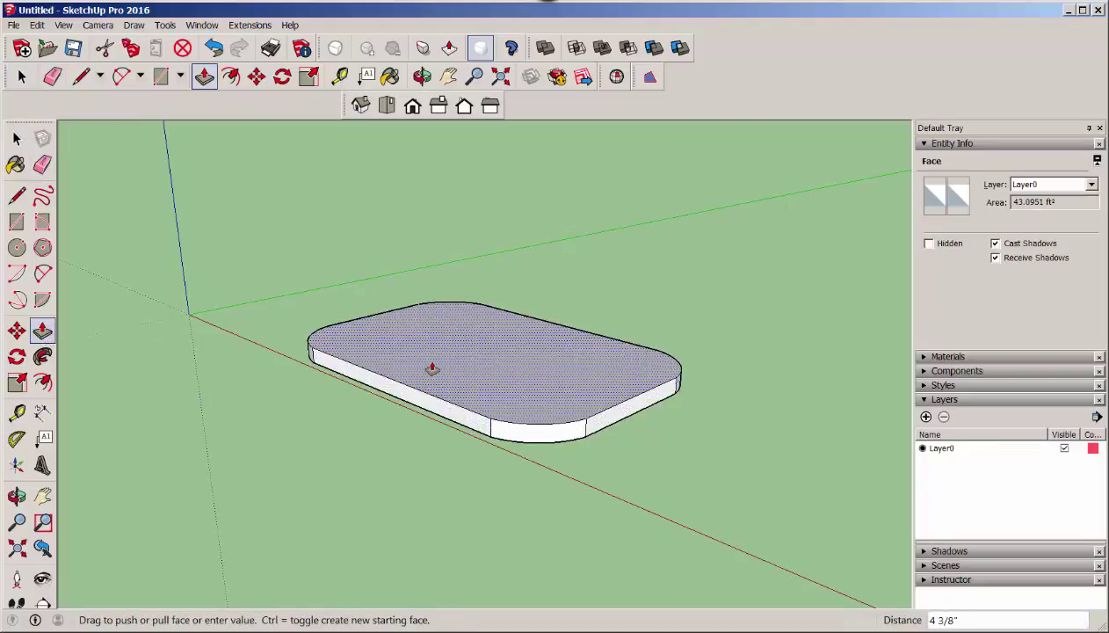
pyautogui.click(431, 368)
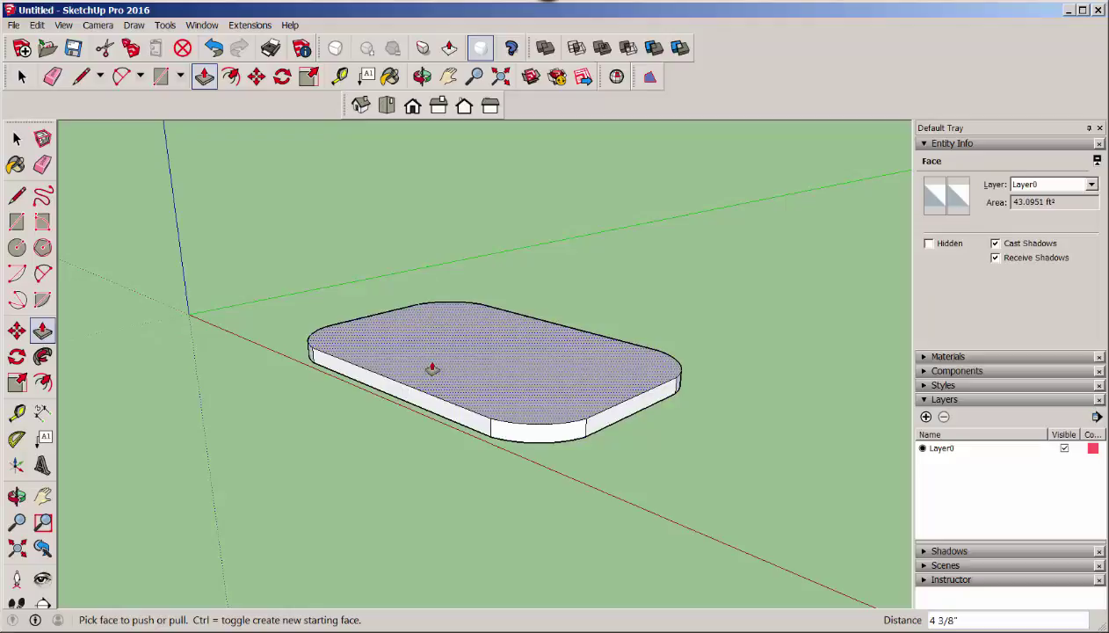
pyautogui.click(432, 368)
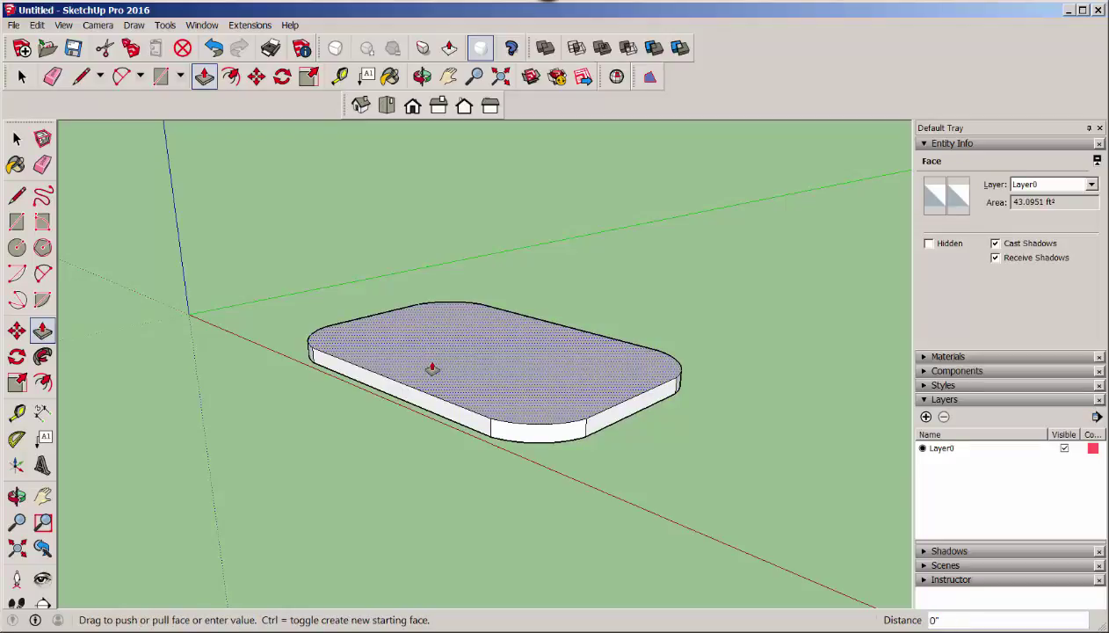
pyautogui.press('space')
# - Select the whole slab and make it a single solid group
pyautogui.moveTo(425, 356); pyautogui.dragTo(241, 242, button='middle')
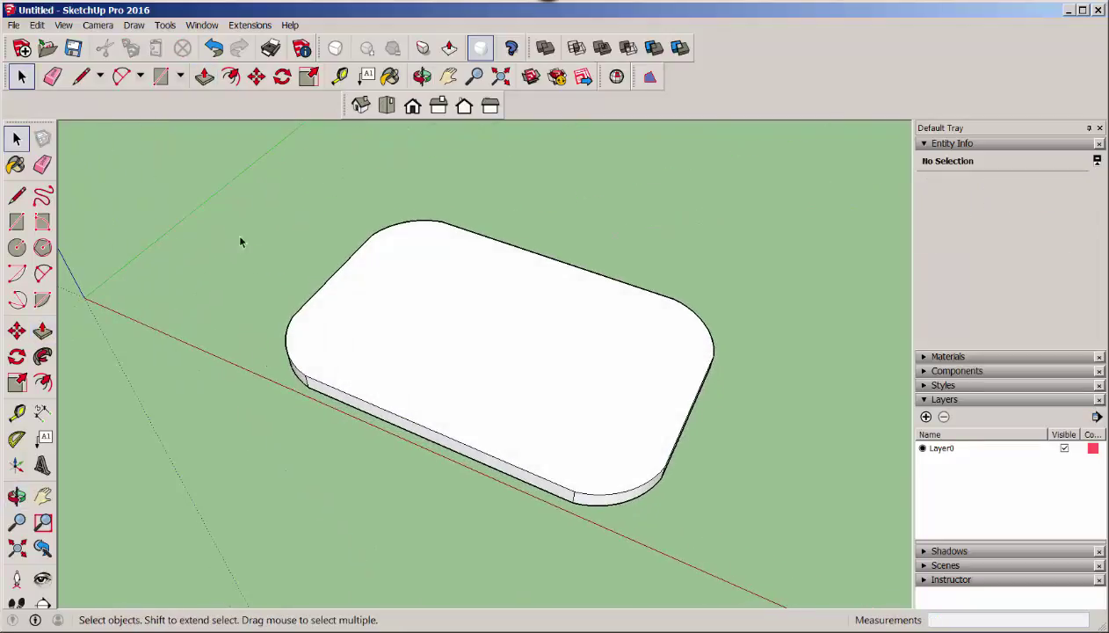
pyautogui.moveTo(227, 173); pyautogui.dragTo(759, 550)
pyautogui.rightClick(488, 366)
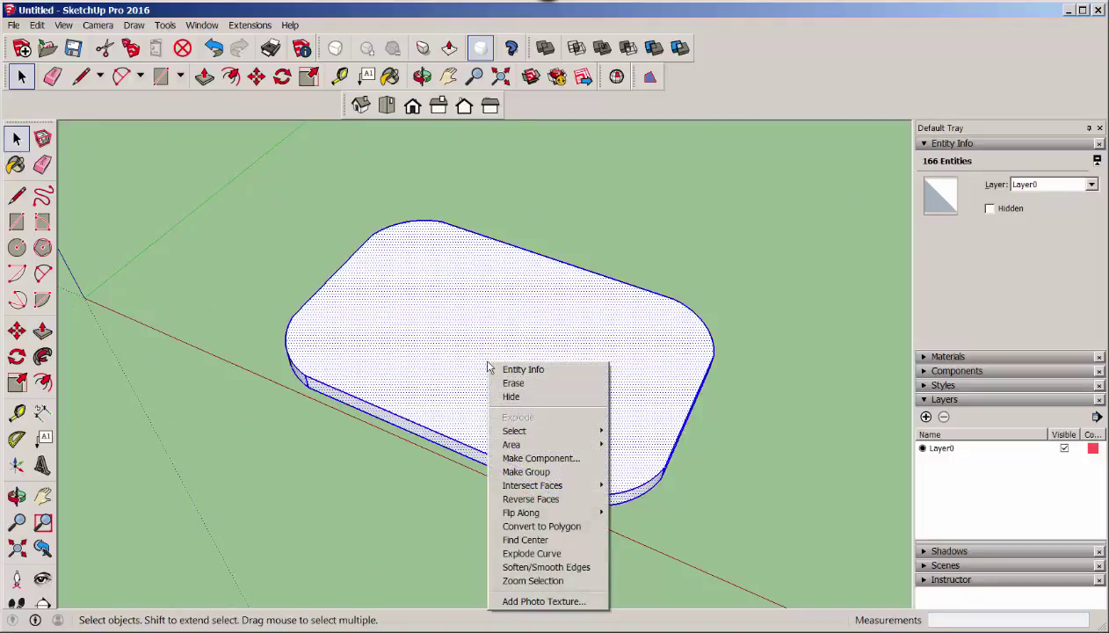
pyautogui.click(525, 471)
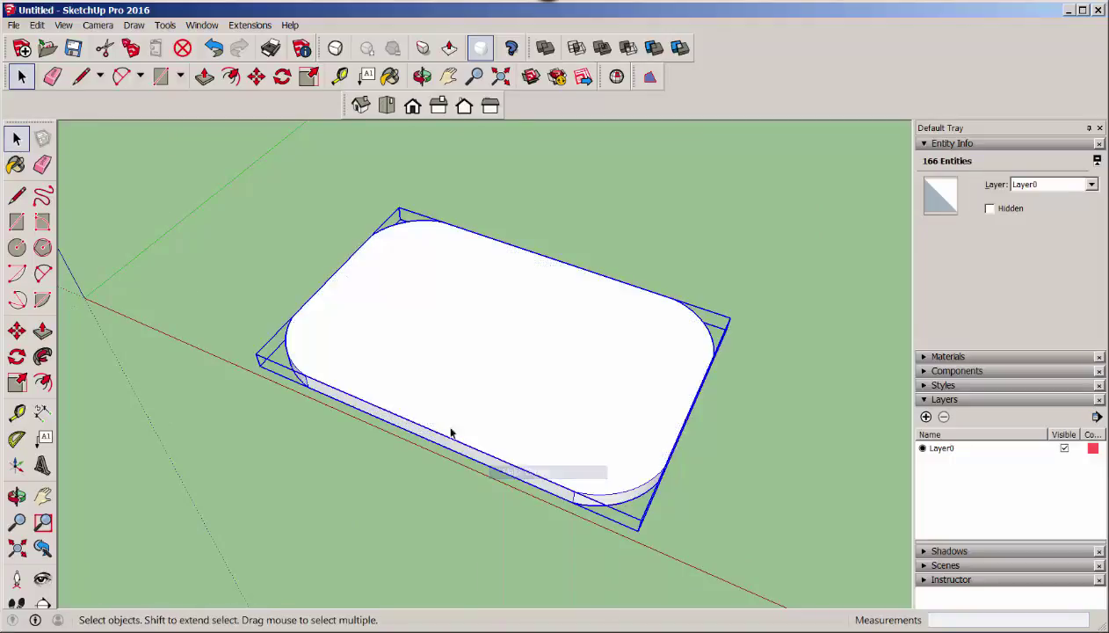
pyautogui.scroll(-2, 356, 386)
pyautogui.moveTo(356, 386); pyautogui.dragTo(446, 450, button='middle')
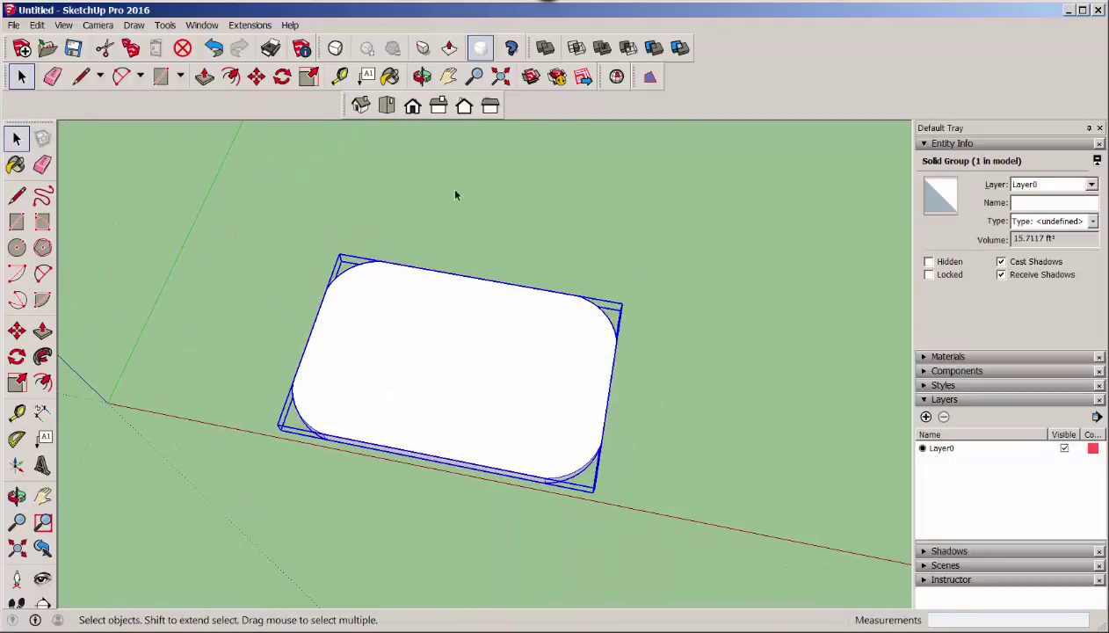
# - From Top view, create two-line 3D text 'youtube.com/' 'profdrafting' in Verdana, 1/4" high and extruded
pyautogui.click(387, 106)
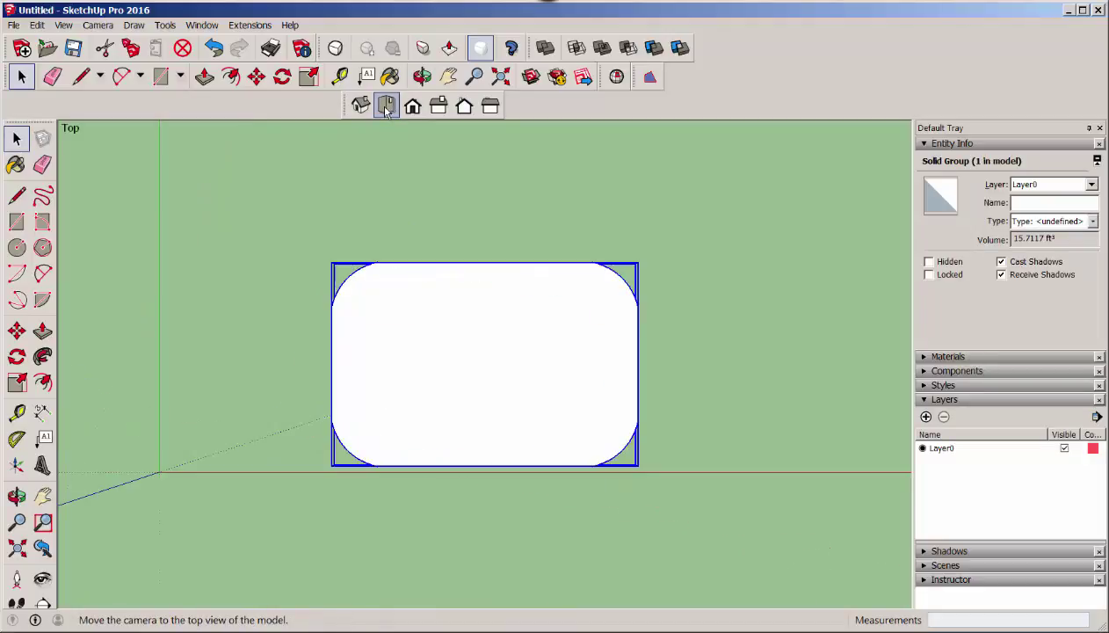
pyautogui.click(42, 464)
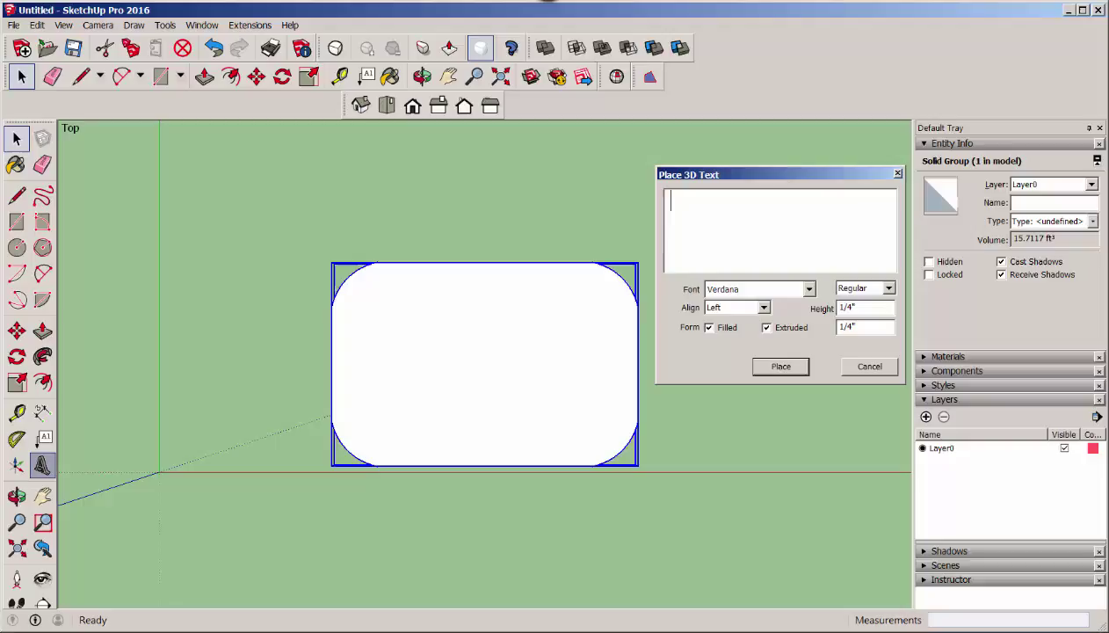
pyautogui.write('youtube')
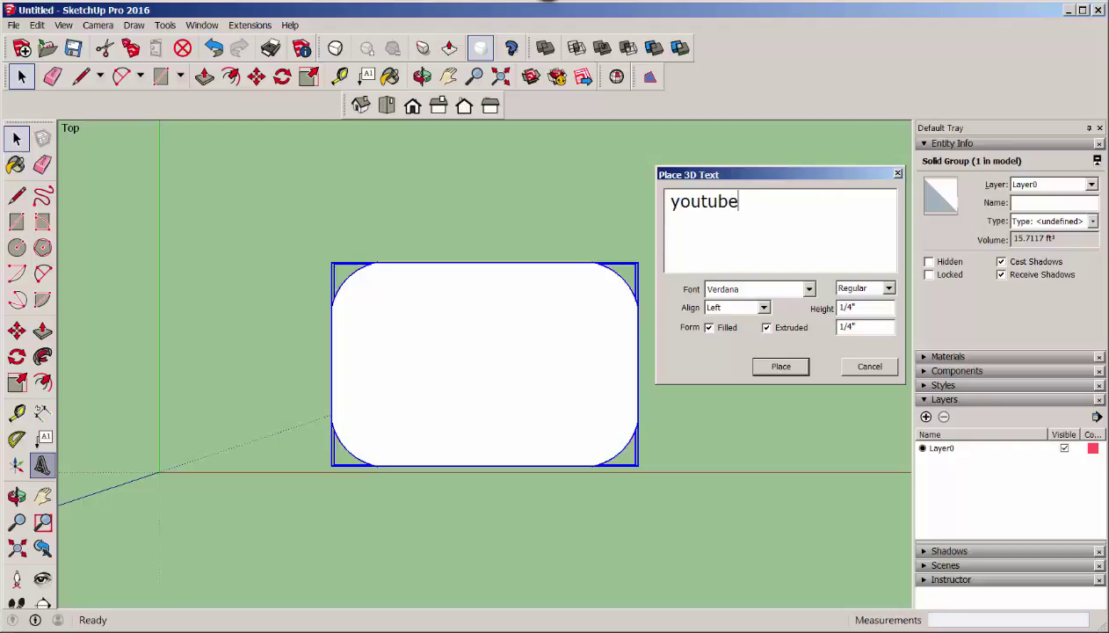
pyautogui.write('.com/')
pyautogui.press('Return')
pyautogui.write('prof')
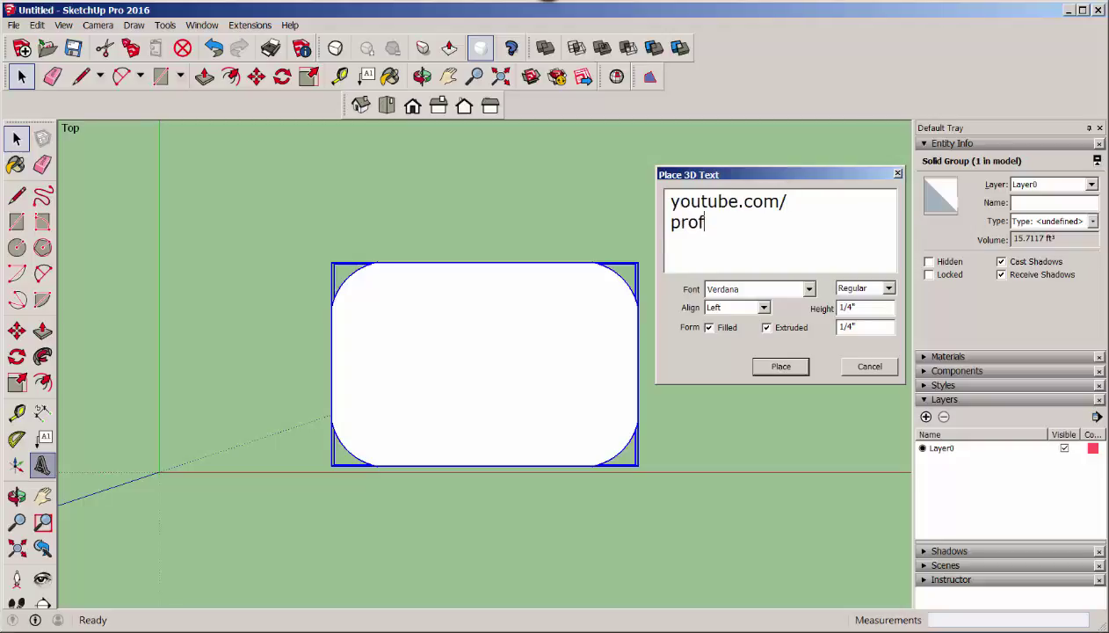
pyautogui.write('drafting')
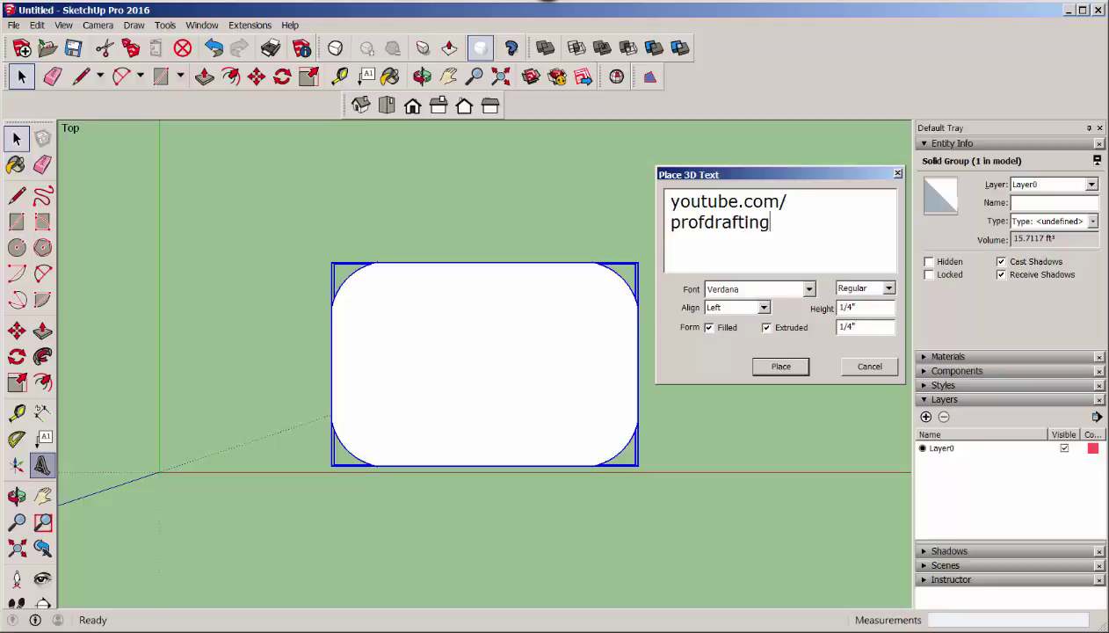
pyautogui.click(780, 366)
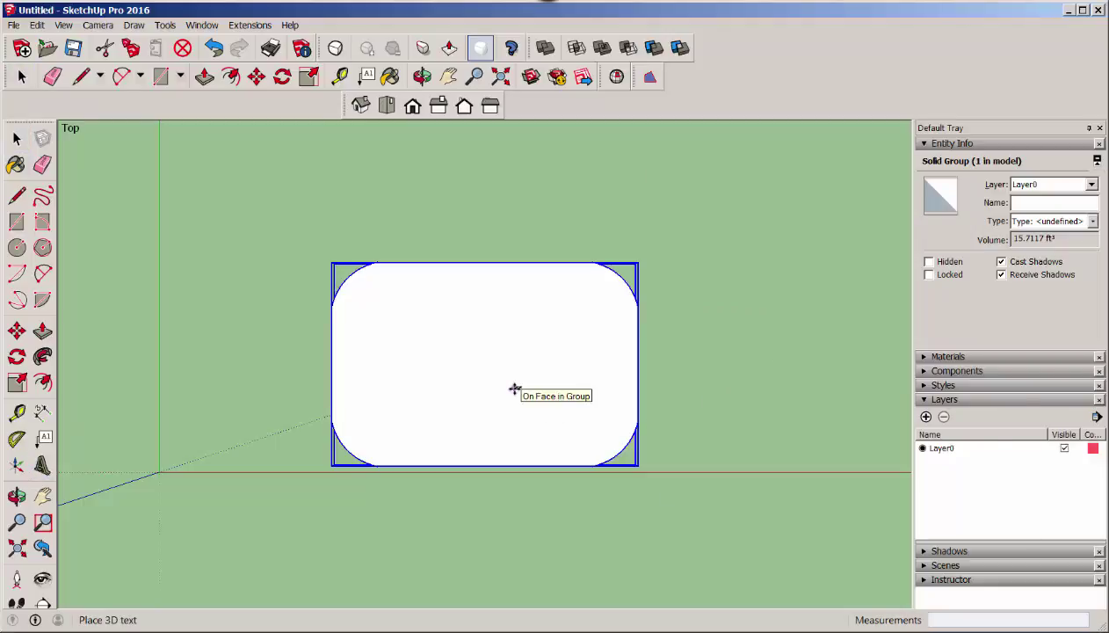
pyautogui.scroll(1, 477, 384)
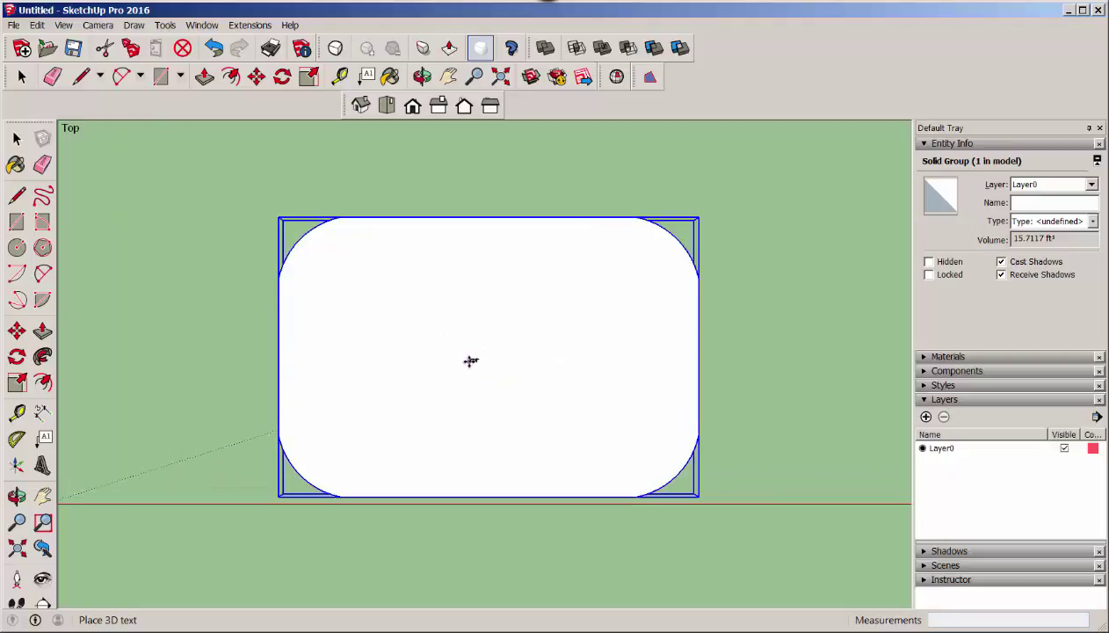
# - Place the lettering on the card and scale it uniformly about 33.5 times to span the middle
pyautogui.click(478, 366)
pyautogui.scroll(3, 479, 376)
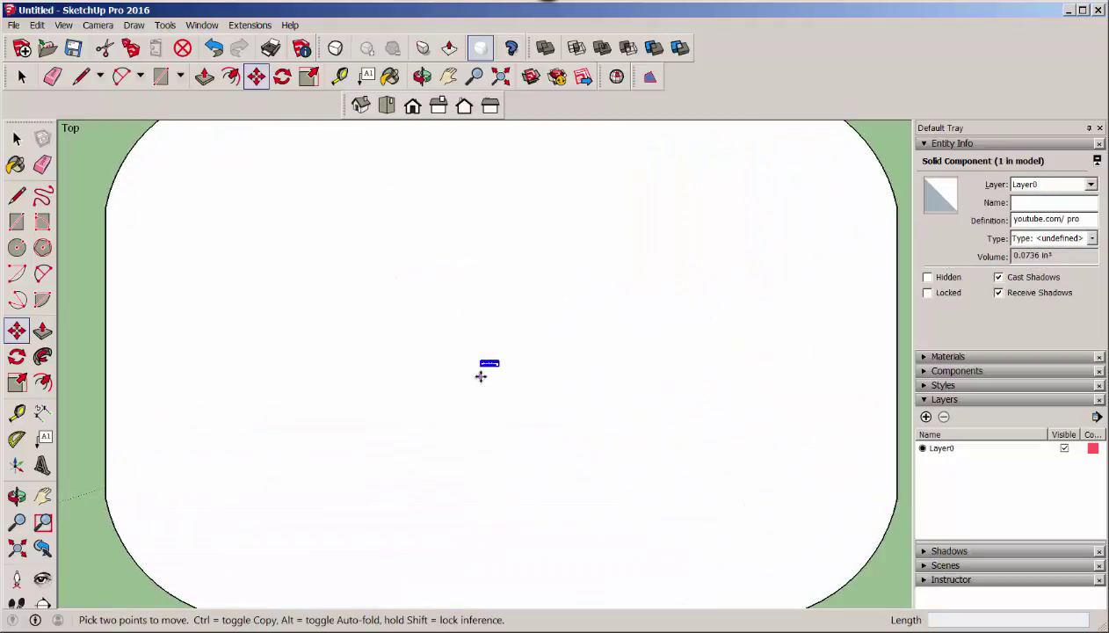
pyautogui.scroll(1, 480, 376)
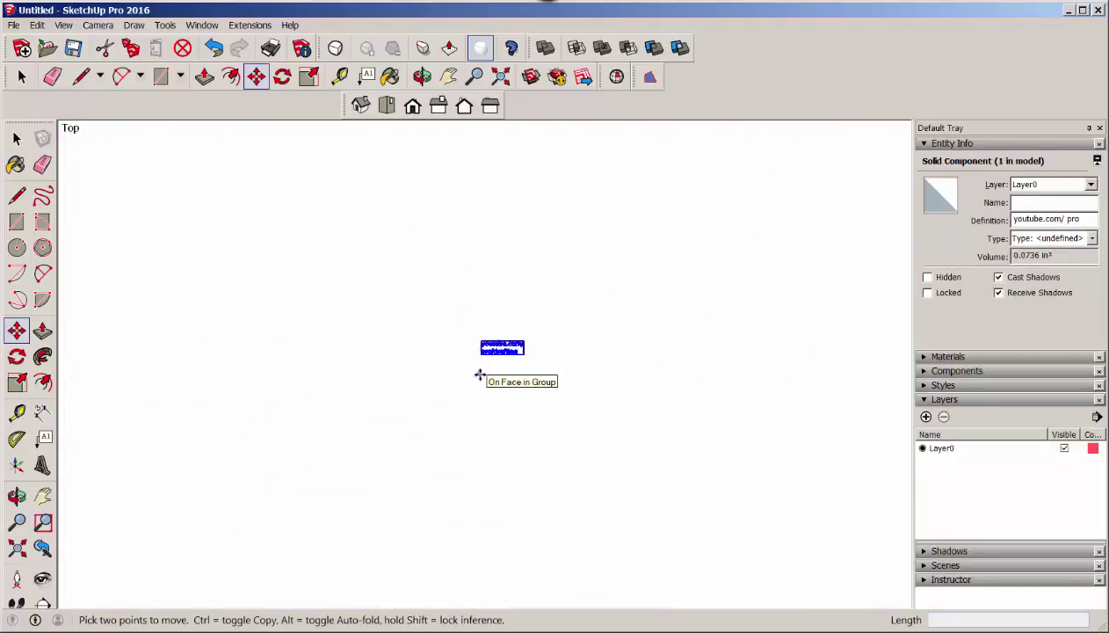
pyautogui.click(19, 384)
pyautogui.scroll(-3, 462, 436)
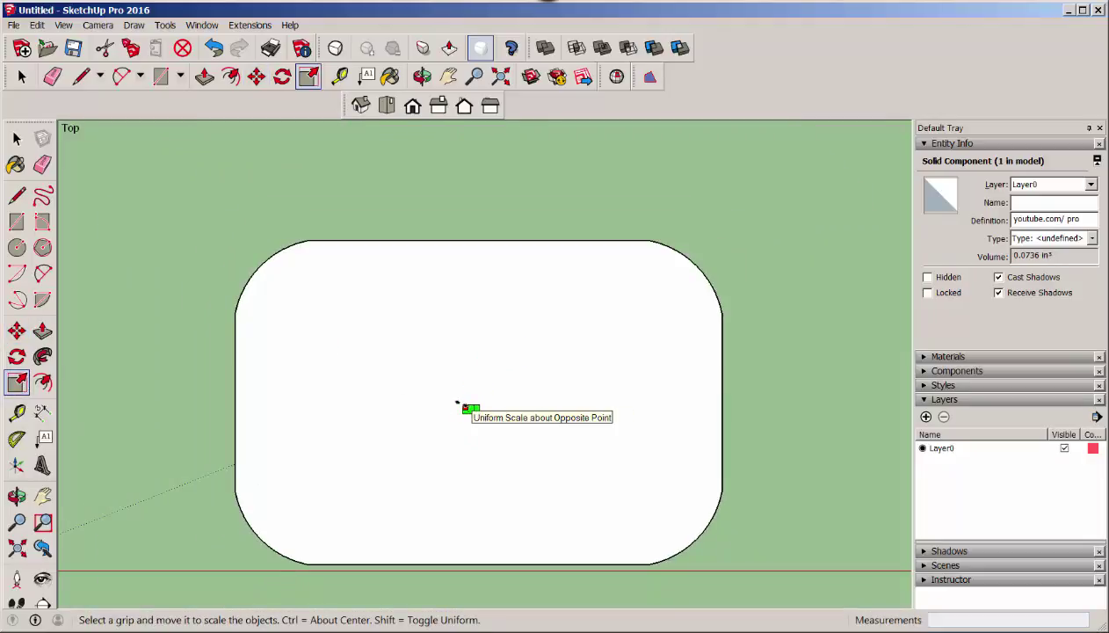
pyautogui.moveTo(457, 402); pyautogui.dragTo(300, 271)
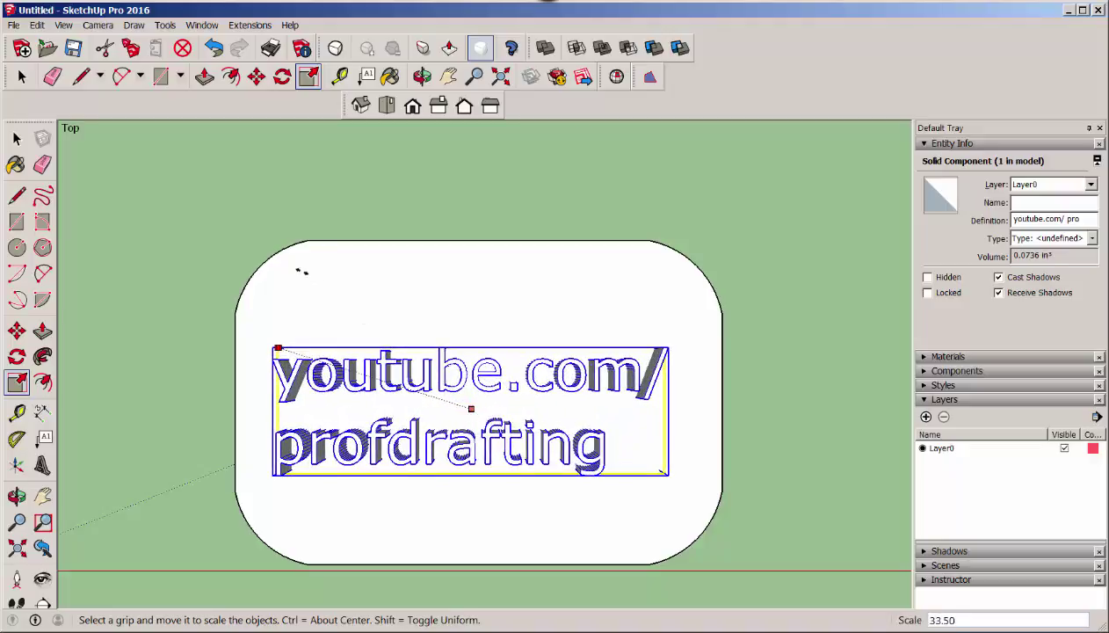
pyautogui.click(301, 271)
pyautogui.press('m')
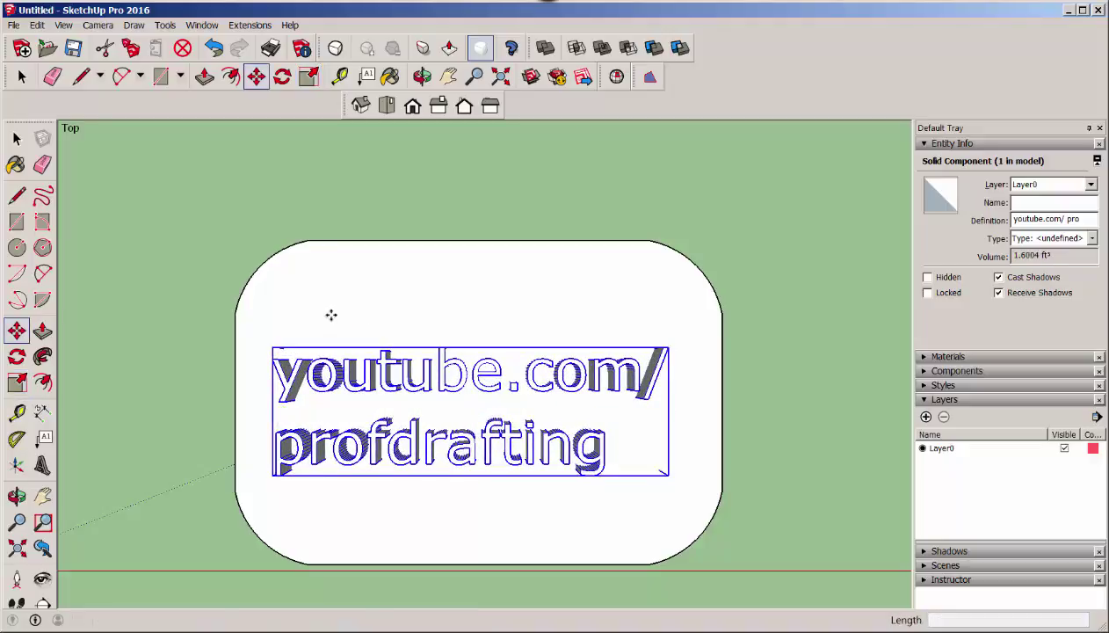
pyautogui.moveTo(435, 387); pyautogui.dragTo(446, 379, button='middle')
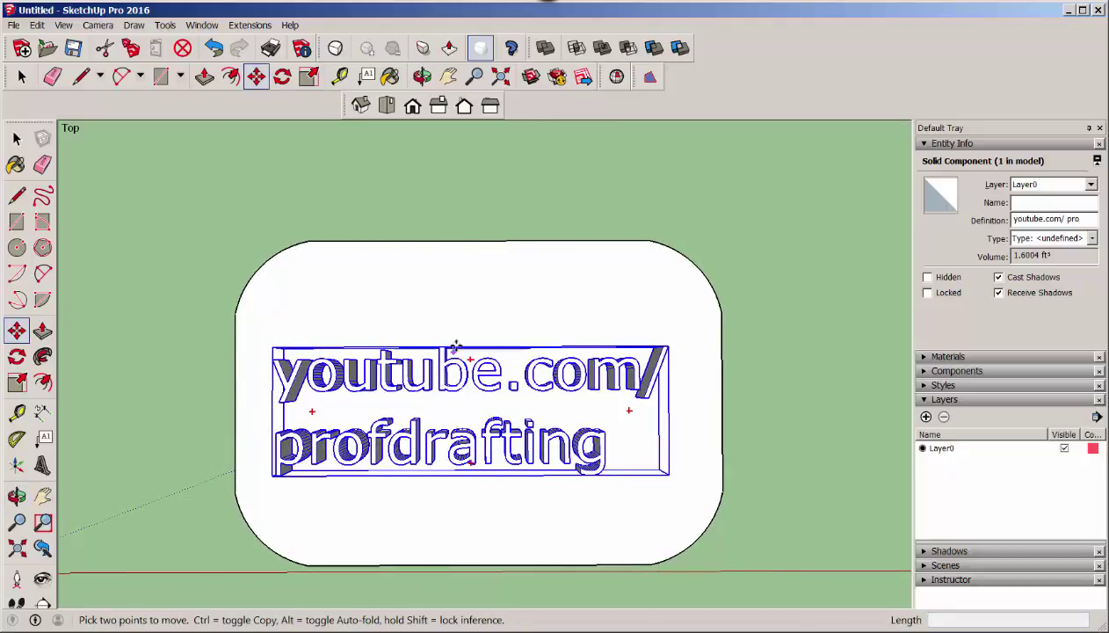
pyautogui.click(387, 105)
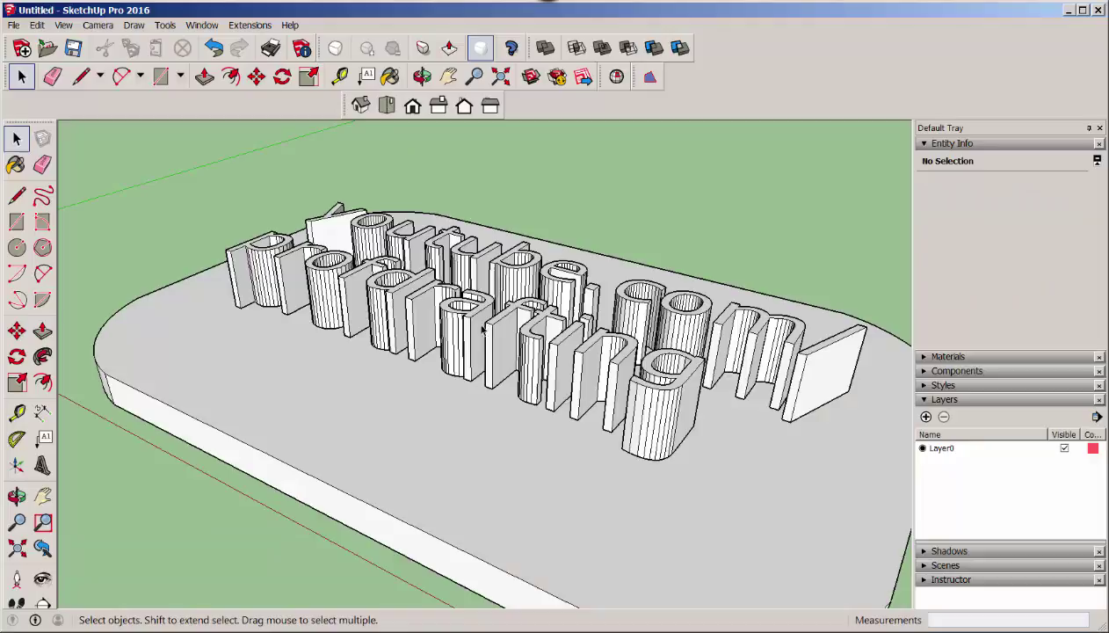
pyautogui.click(483, 327)
pyautogui.moveTo(512, 361); pyautogui.dragTo(458, 385, button='middle')
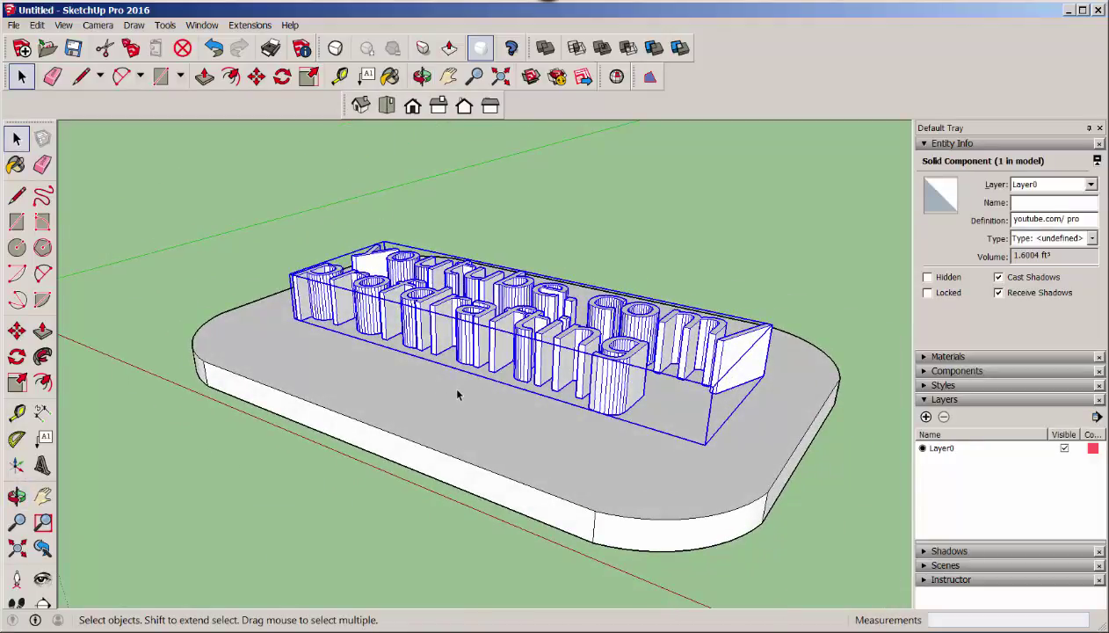
pyautogui.press('m')
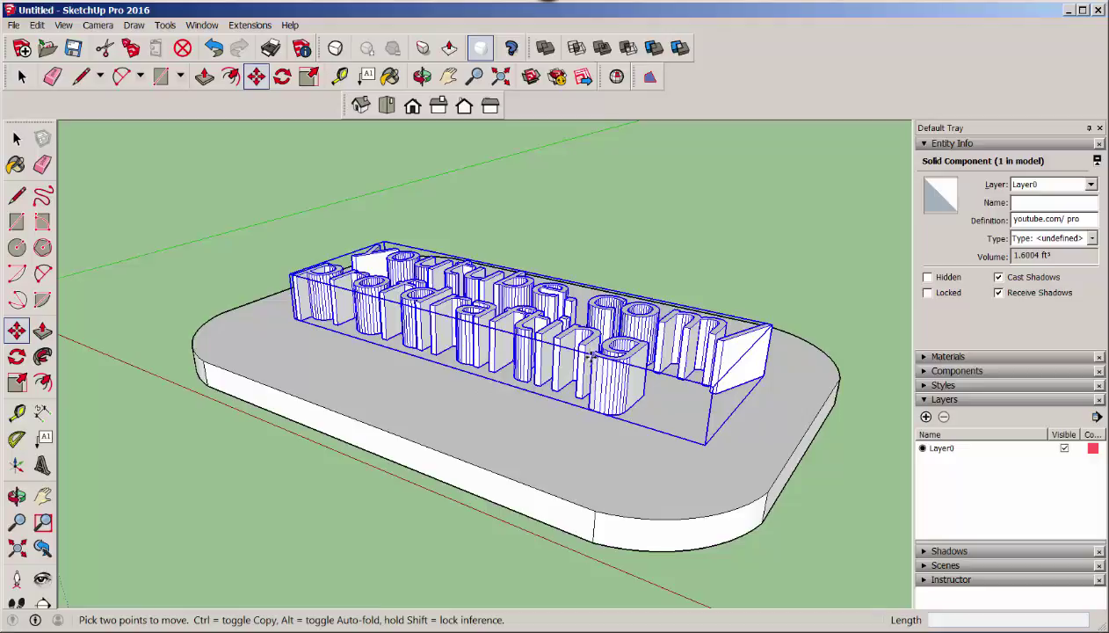
pyautogui.scroll(2, 588, 356)
pyautogui.click(550, 350)
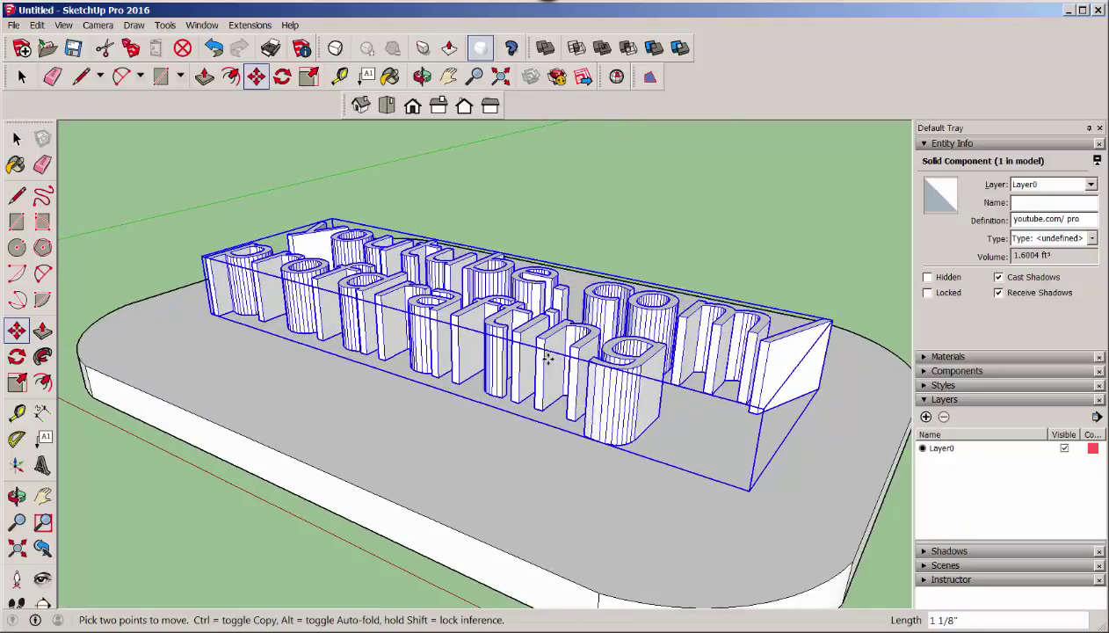
pyautogui.moveTo(547, 359)
pyautogui.mouseDown()
pyautogui.moveTo(552, 369)
pyautogui.moveTo(552, 312)
pyautogui.moveTo(550, 352)
pyautogui.mouseUp()
pyautogui.moveTo(400, 413); pyautogui.dragTo(485, 565, button='middle')
pyautogui.click(214, 47)
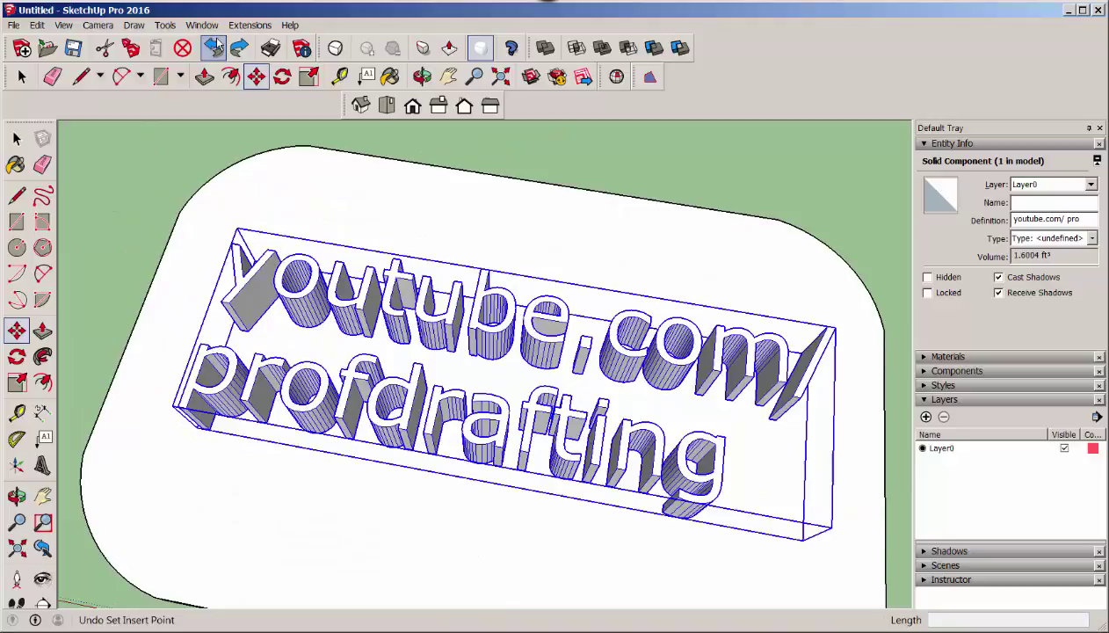
pyautogui.click(214, 47)
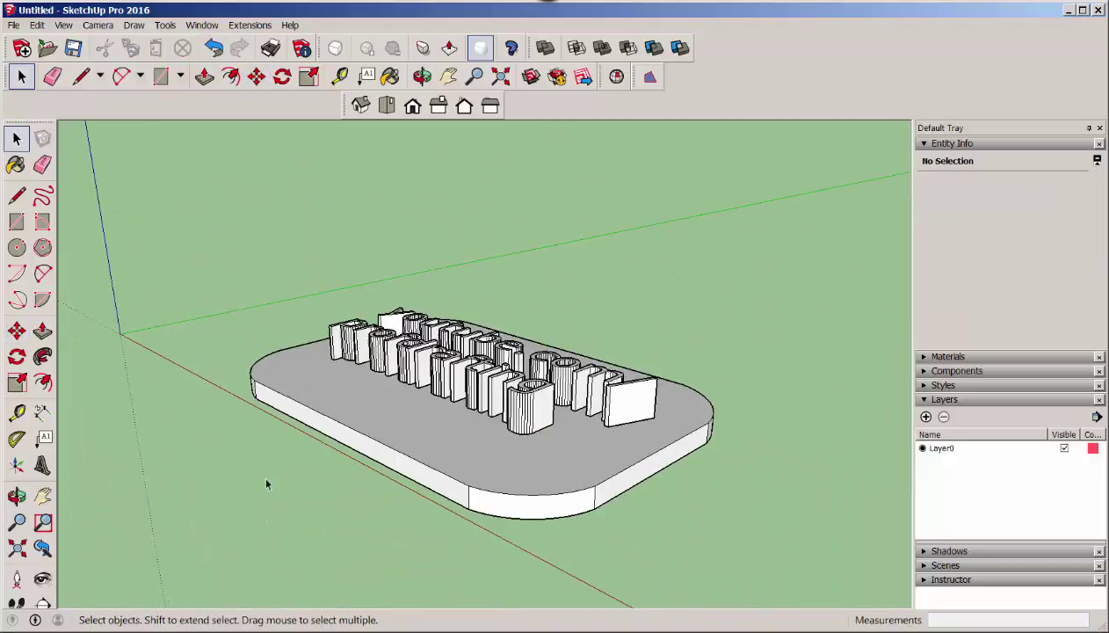
pyautogui.scroll(5, 343, 426)
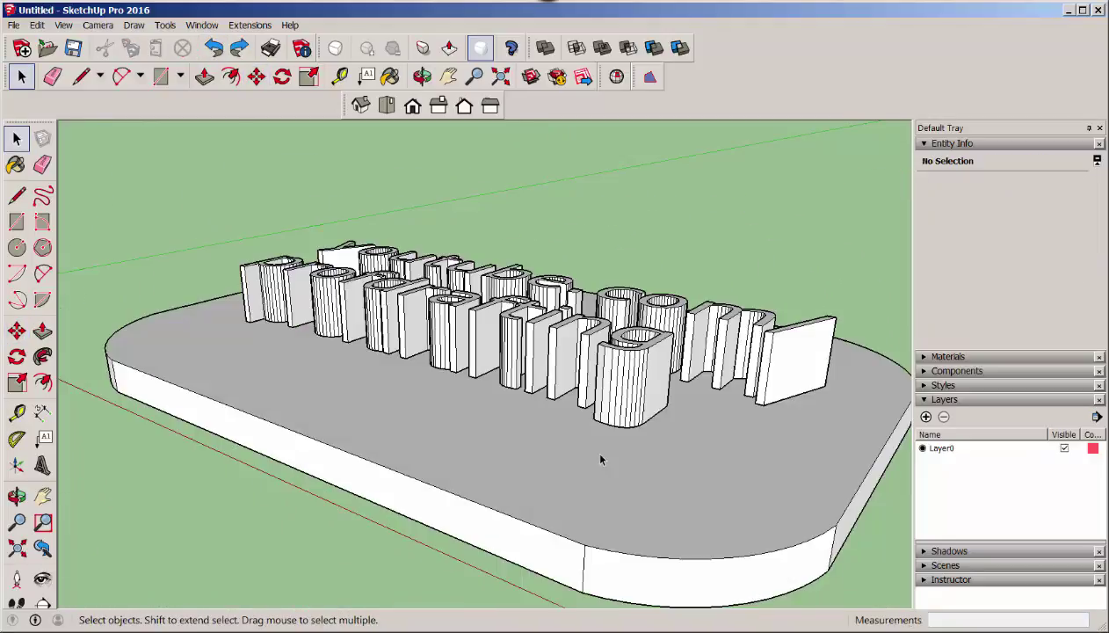
# - Inside the card base group, push/pull the card's top face to a new height
pyautogui.click(554, 414)
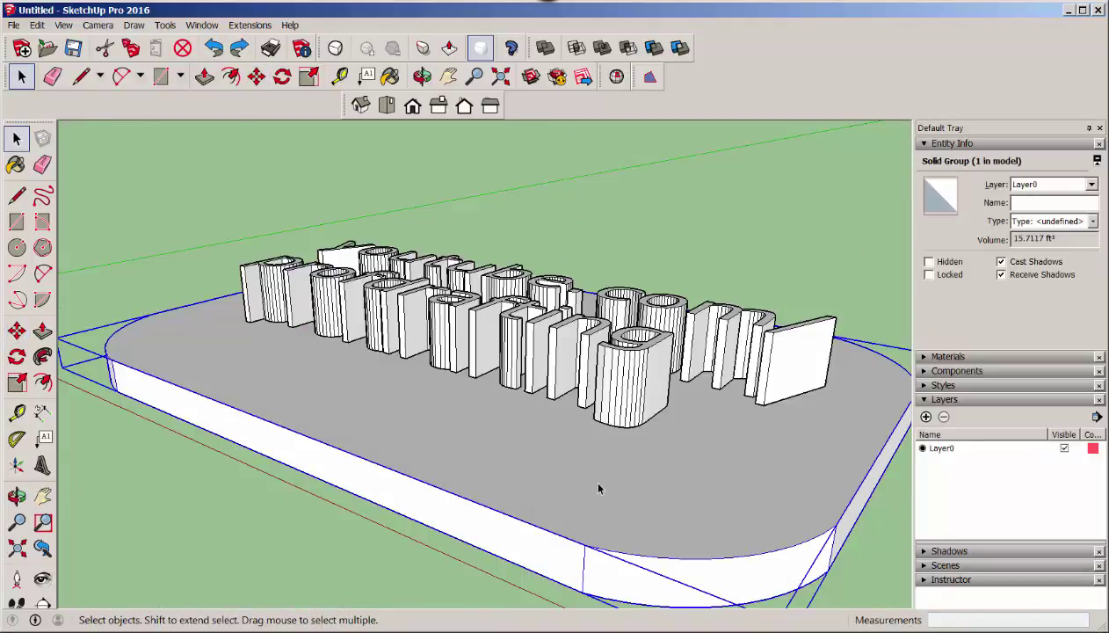
pyautogui.doubleClick(594, 484)
pyautogui.click(583, 482)
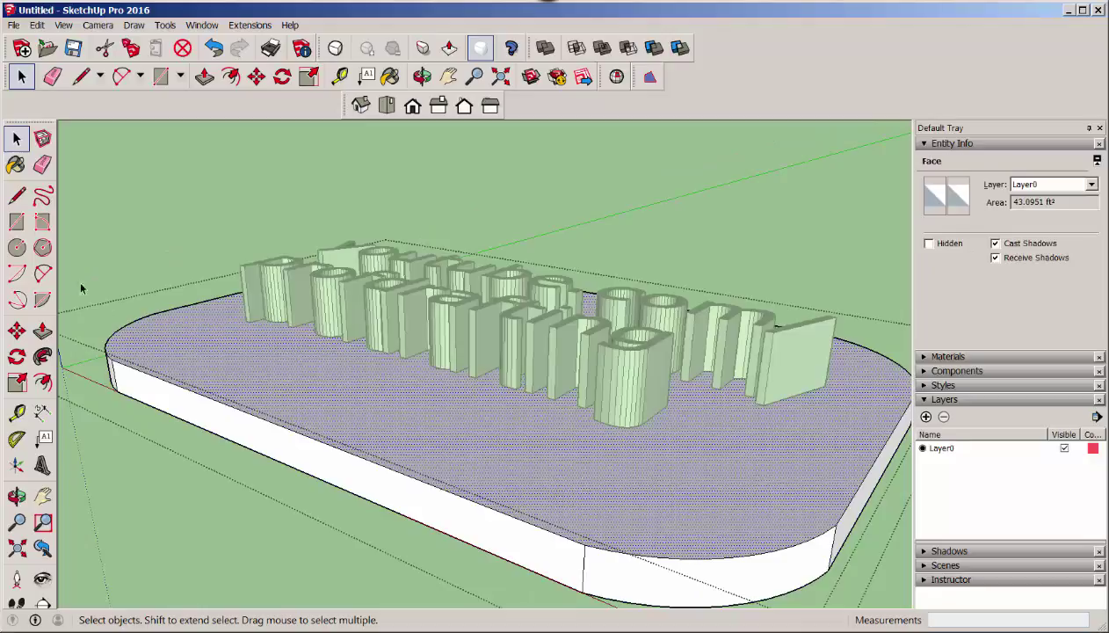
pyautogui.click(43, 329)
pyautogui.click(535, 425)
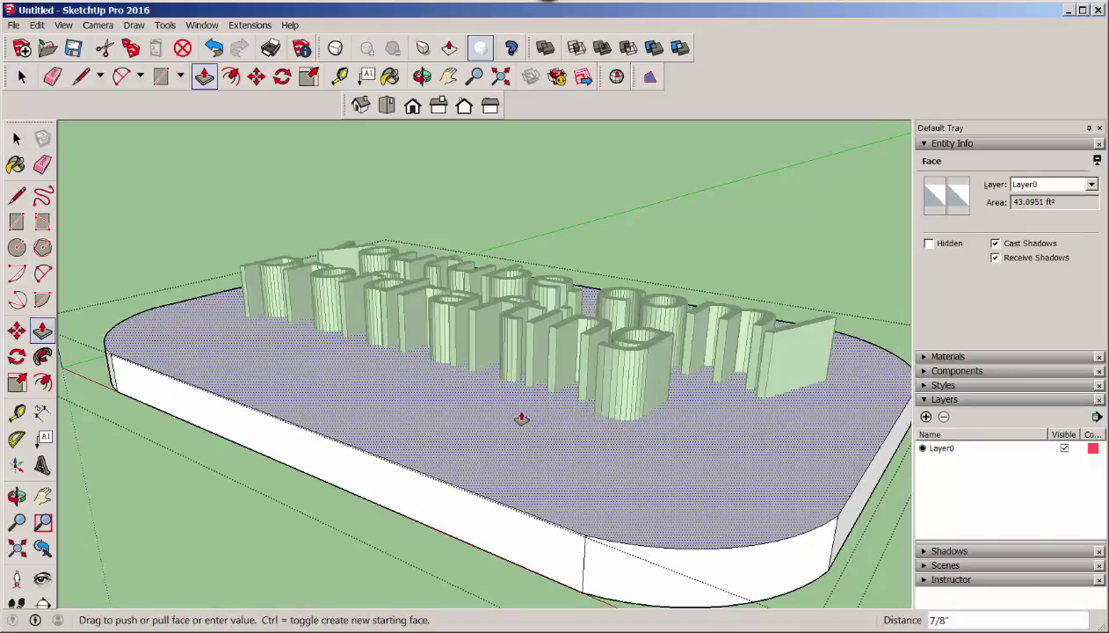
pyautogui.click(522, 419)
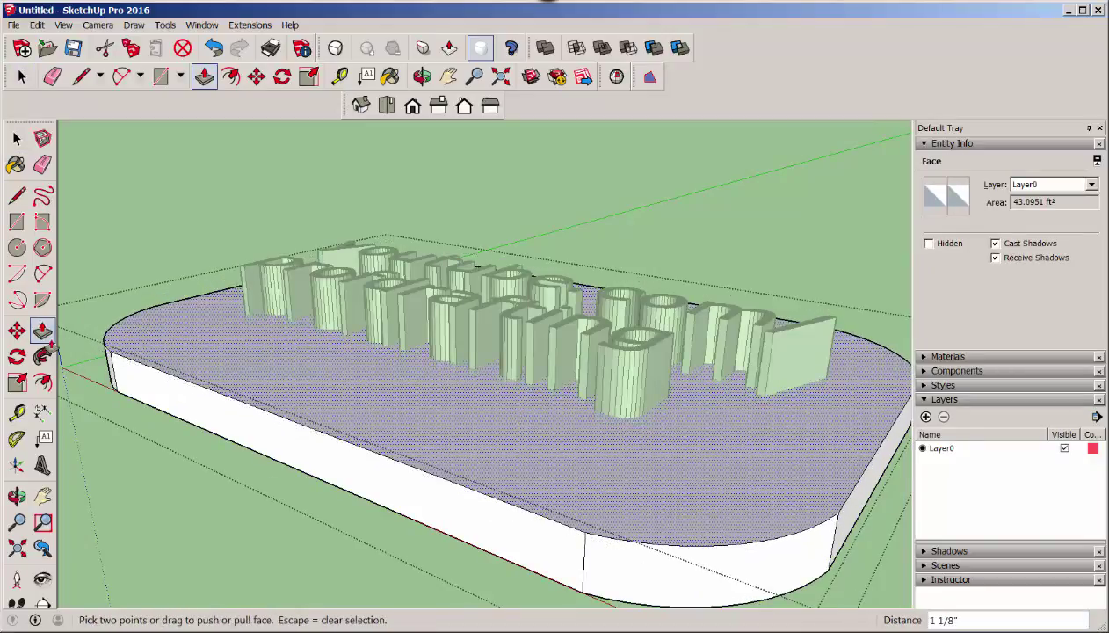
pyautogui.click(15, 138)
pyautogui.click(112, 179)
# - In the lettering component, push the y letter's face down 3 1/16 inches
pyautogui.moveTo(213, 306); pyautogui.dragTo(306, 450, button='middle')
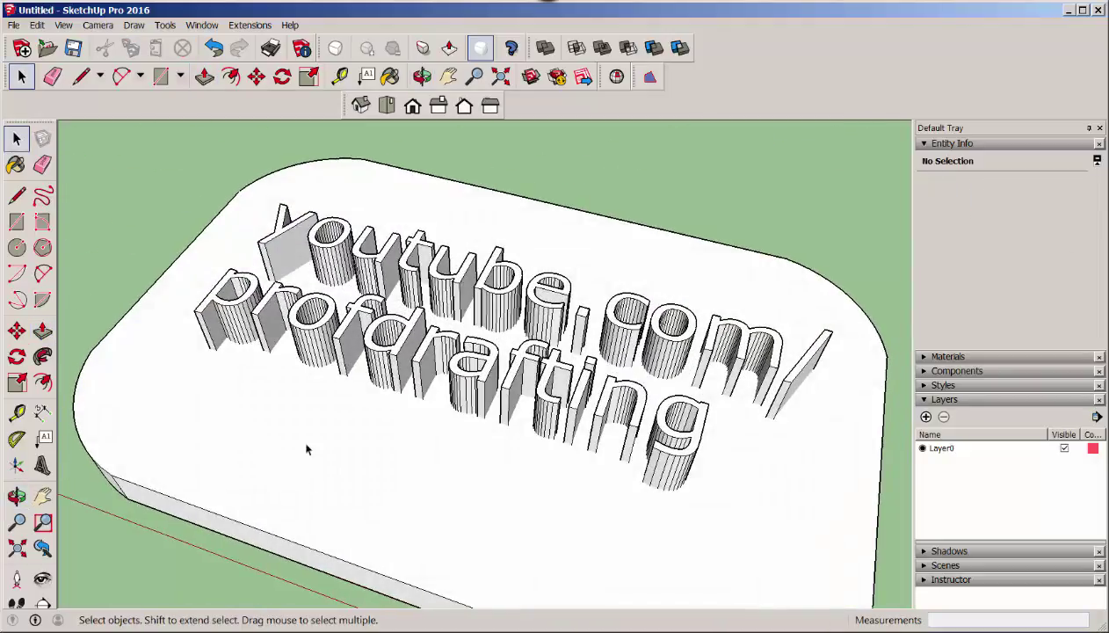
pyautogui.doubleClick(386, 351)
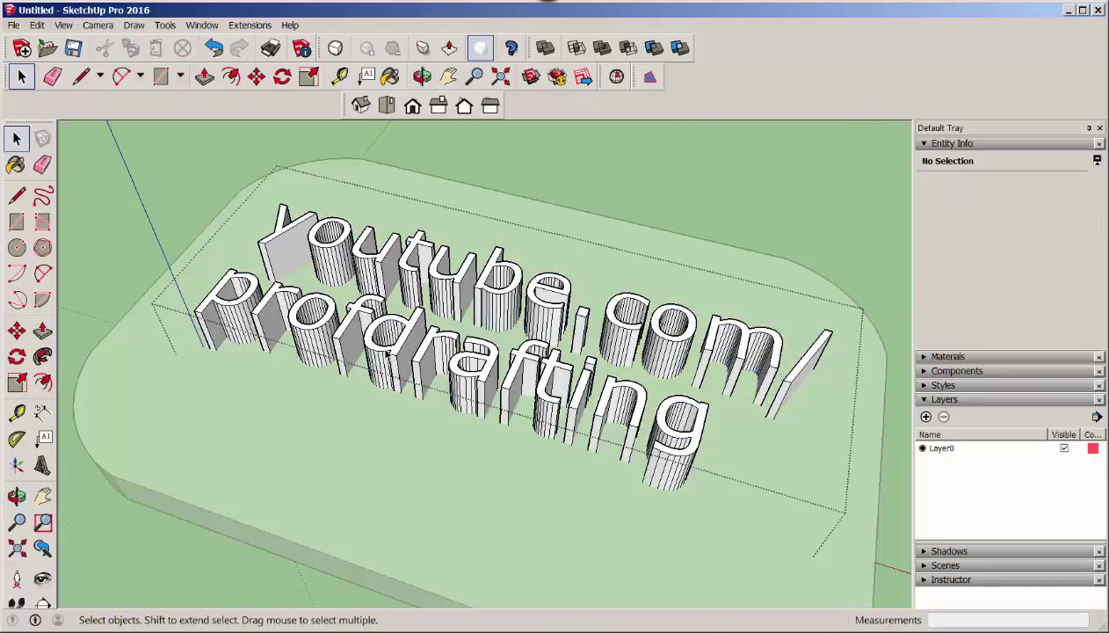
pyautogui.scroll(3, 247, 255)
pyautogui.click(253, 254)
pyautogui.scroll(-2, 254, 254)
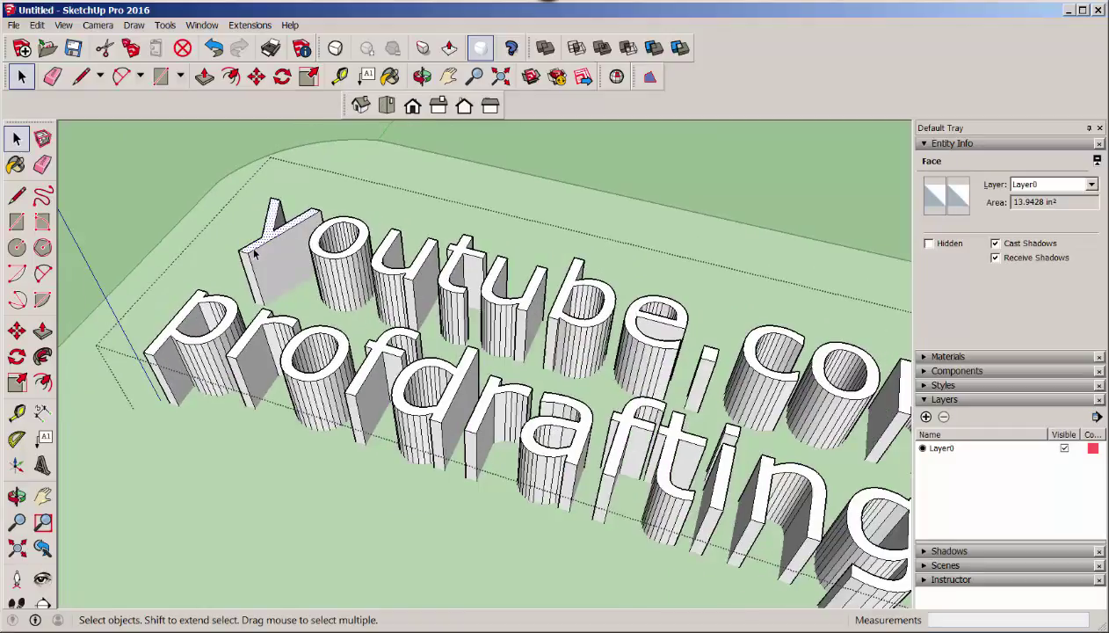
pyautogui.moveTo(254, 254); pyautogui.dragTo(82, 272, button='middle')
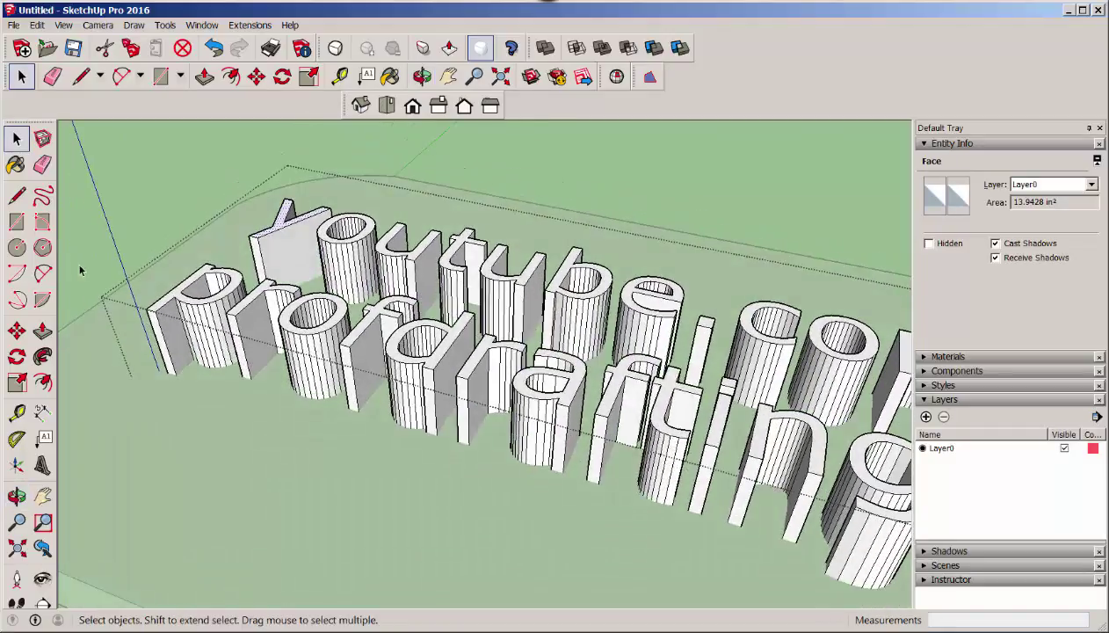
pyautogui.click(42, 331)
pyautogui.scroll(3, 280, 225)
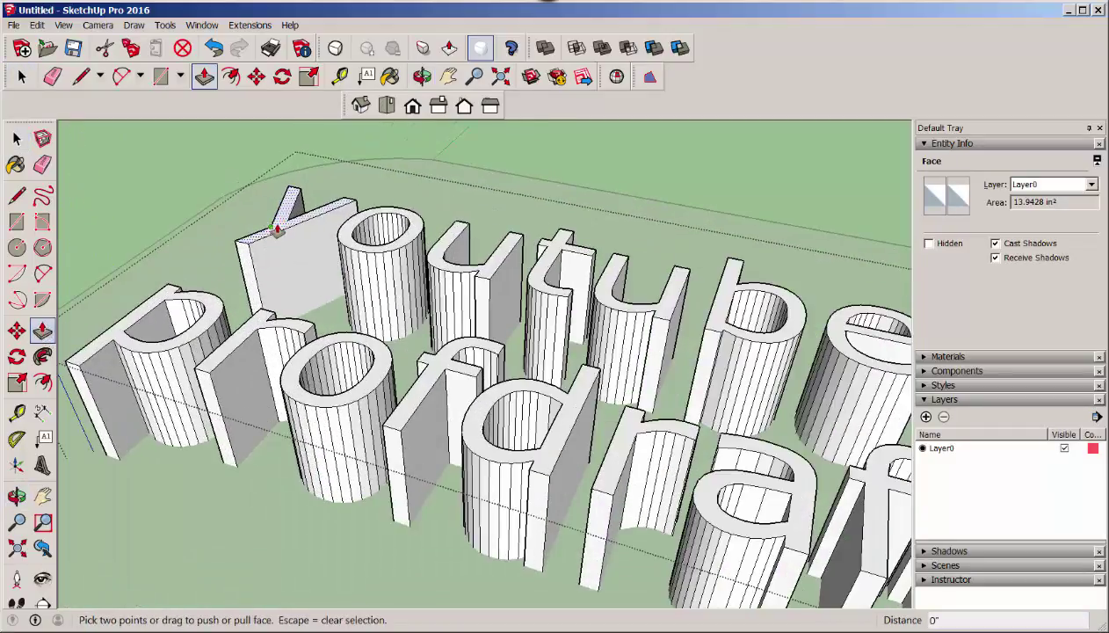
pyautogui.moveTo(282, 223); pyautogui.dragTo(295, 264)
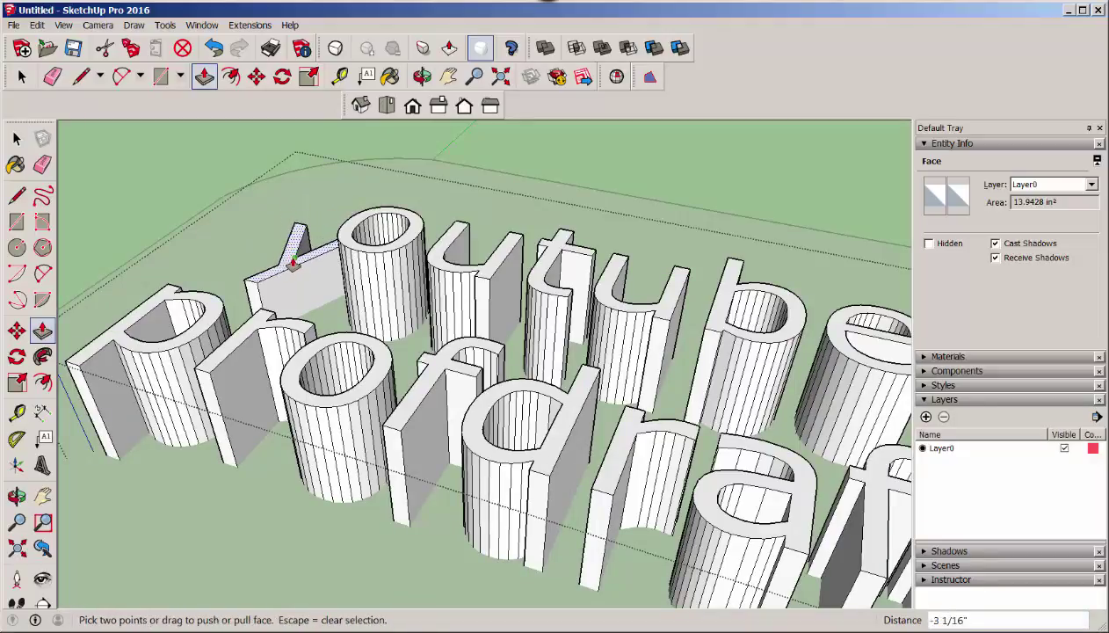
# - Repeat the 3 1/16" push on the o, u, t, second u and b letters
pyautogui.doubleClick(346, 236)
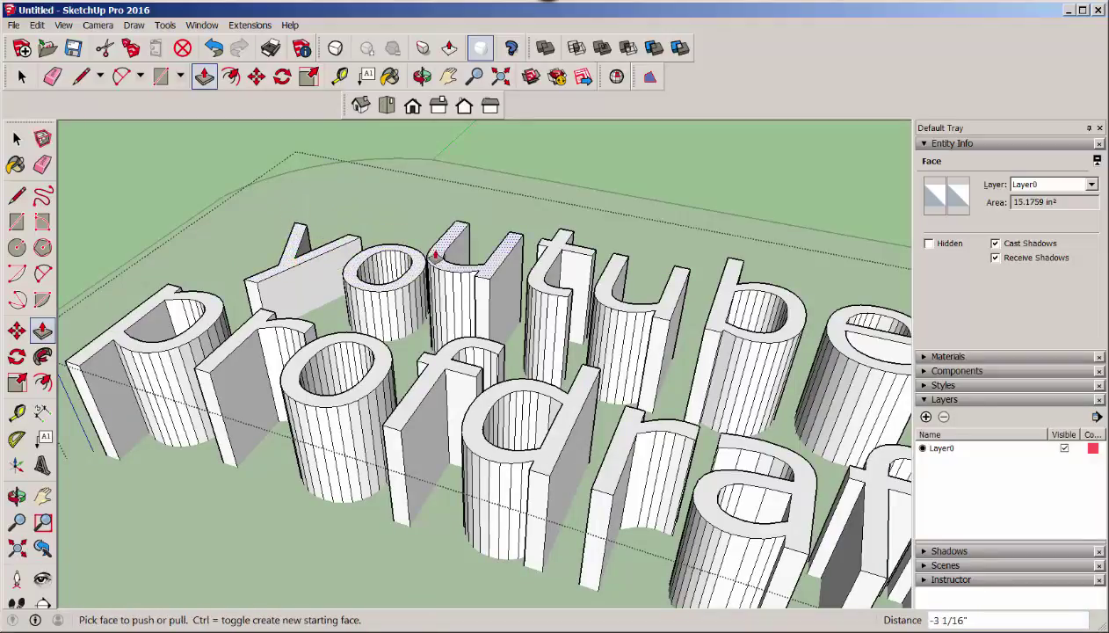
pyautogui.doubleClick(479, 257)
pyautogui.doubleClick(505, 299)
pyautogui.doubleClick(618, 264)
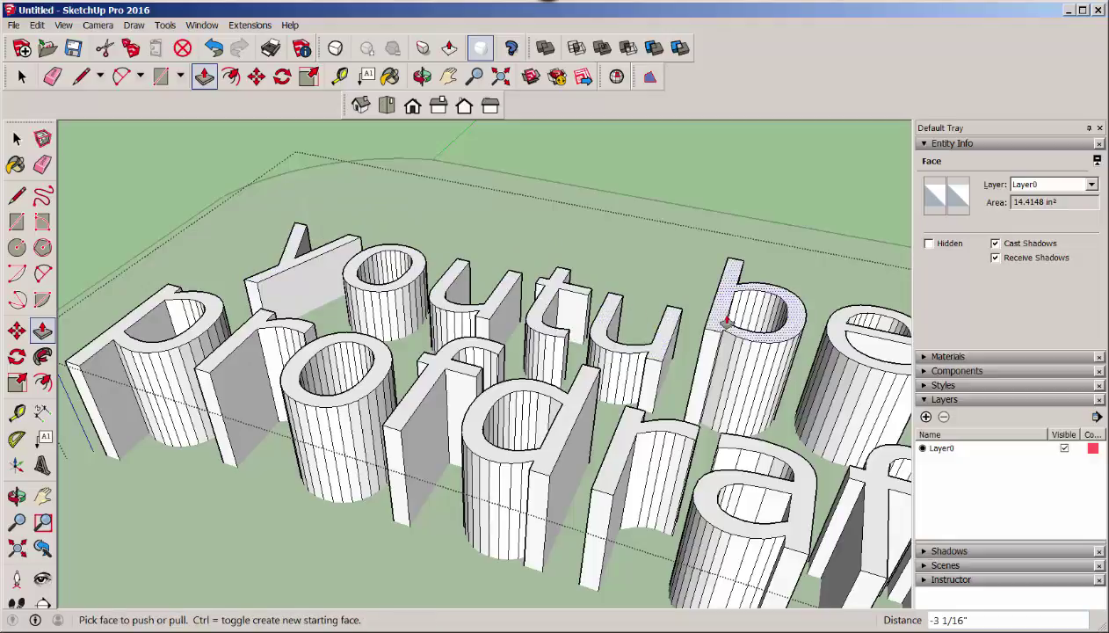
pyautogui.doubleClick(756, 281)
pyautogui.scroll(-2, 703, 351)
# - Extend the e and m letters down to the plate
pyautogui.click(751, 367)
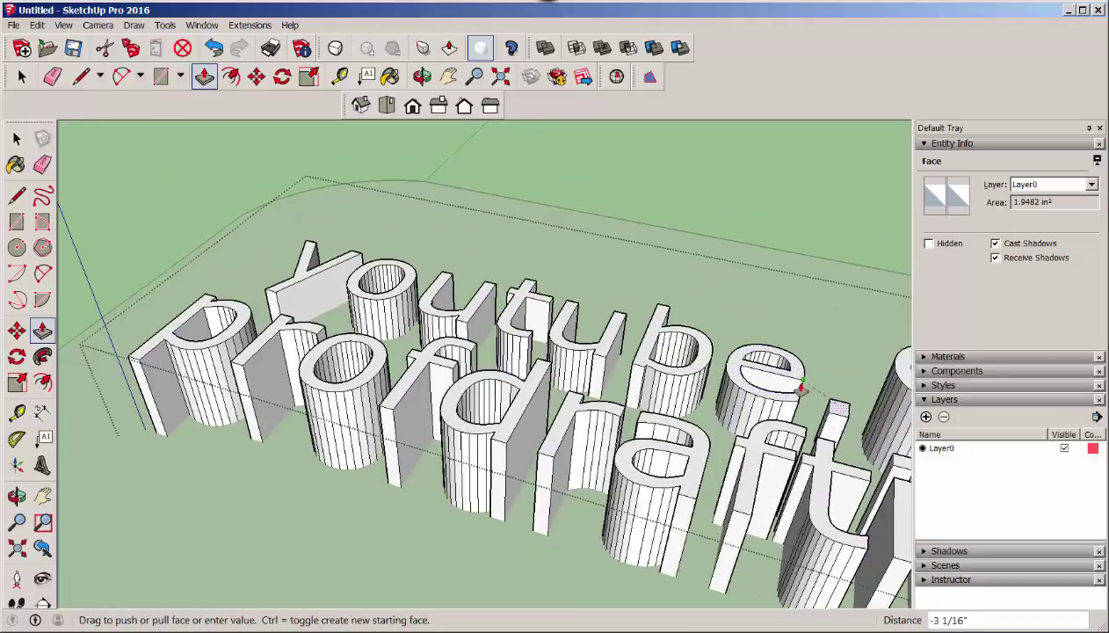
pyautogui.click(692, 357)
pyautogui.moveTo(692, 357); pyautogui.dragTo(685, 312, button='middle')
pyautogui.click(690, 315)
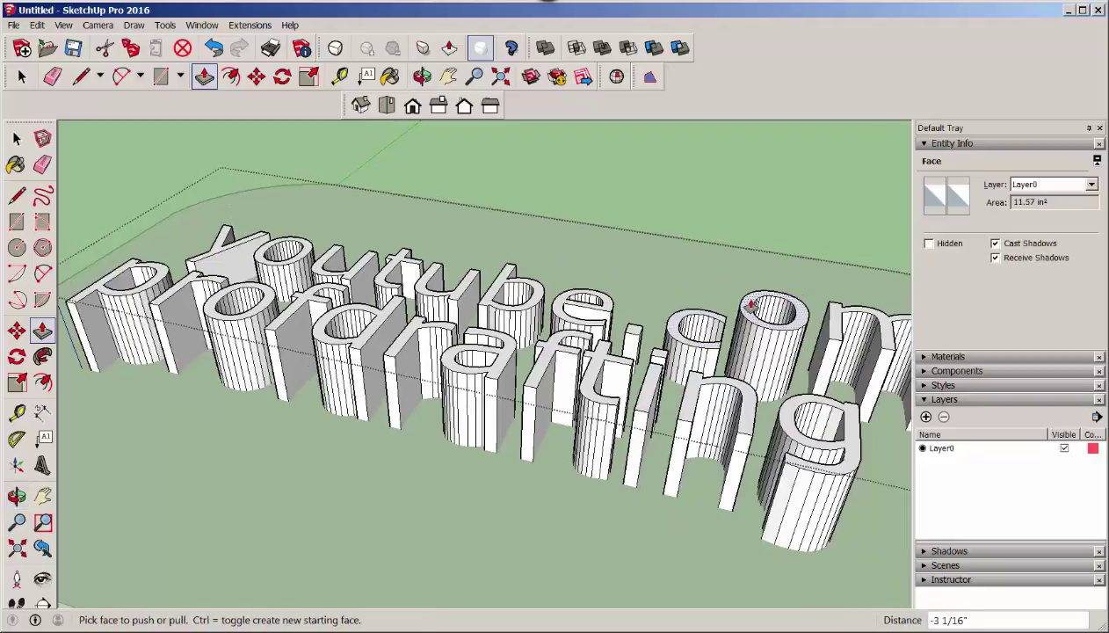
pyautogui.click(613, 315)
pyautogui.click(844, 316)
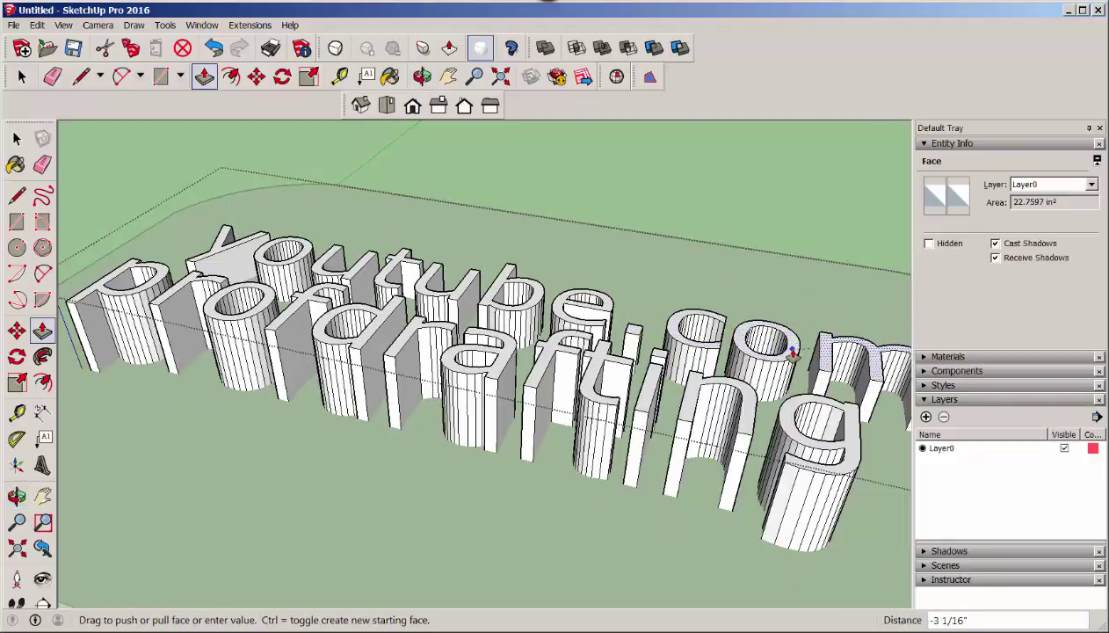
pyautogui.click(784, 345)
# - Extend the slash, p and o letters down to the plate
pyautogui.scroll(-5, 708, 376)
pyautogui.click(848, 352)
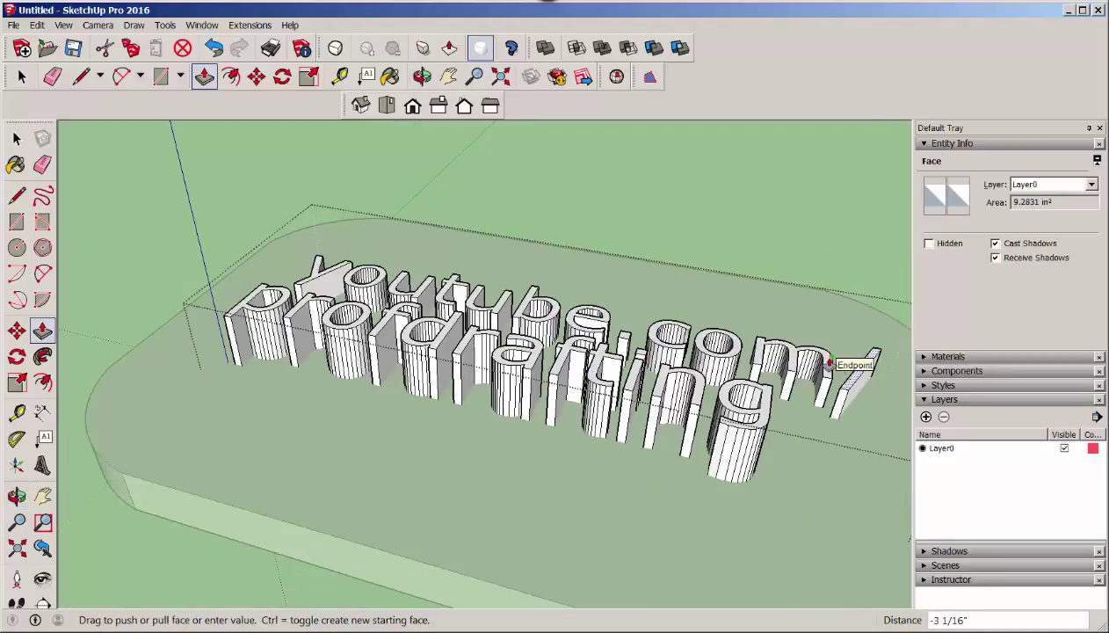
pyautogui.click(844, 373)
pyautogui.scroll(3, 300, 378)
pyautogui.click(300, 378)
pyautogui.click(290, 338)
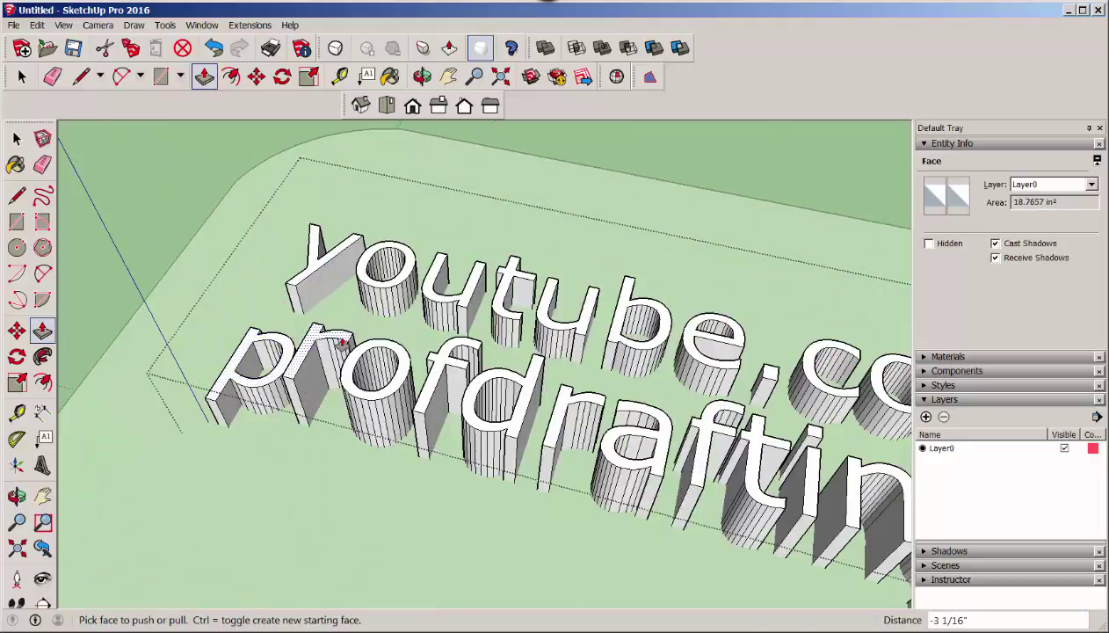
pyautogui.click(387, 352)
pyautogui.click(426, 327)
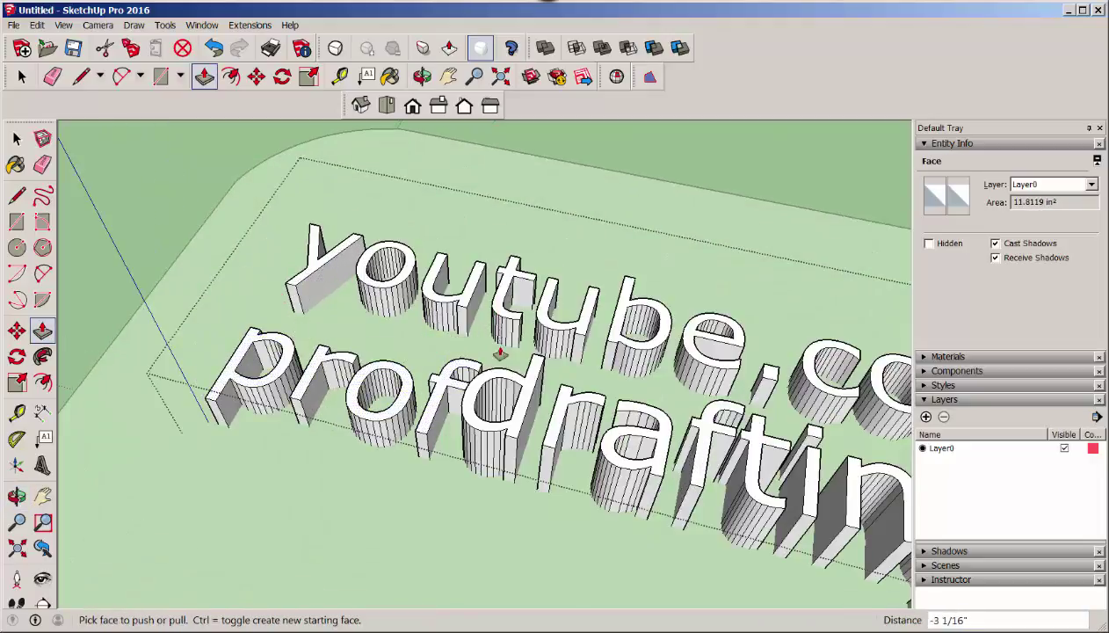
# - Extend the d, r, a and f letters down to the plate
pyautogui.click(495, 354)
pyautogui.click(571, 394)
pyautogui.click(571, 395)
pyautogui.click(580, 422)
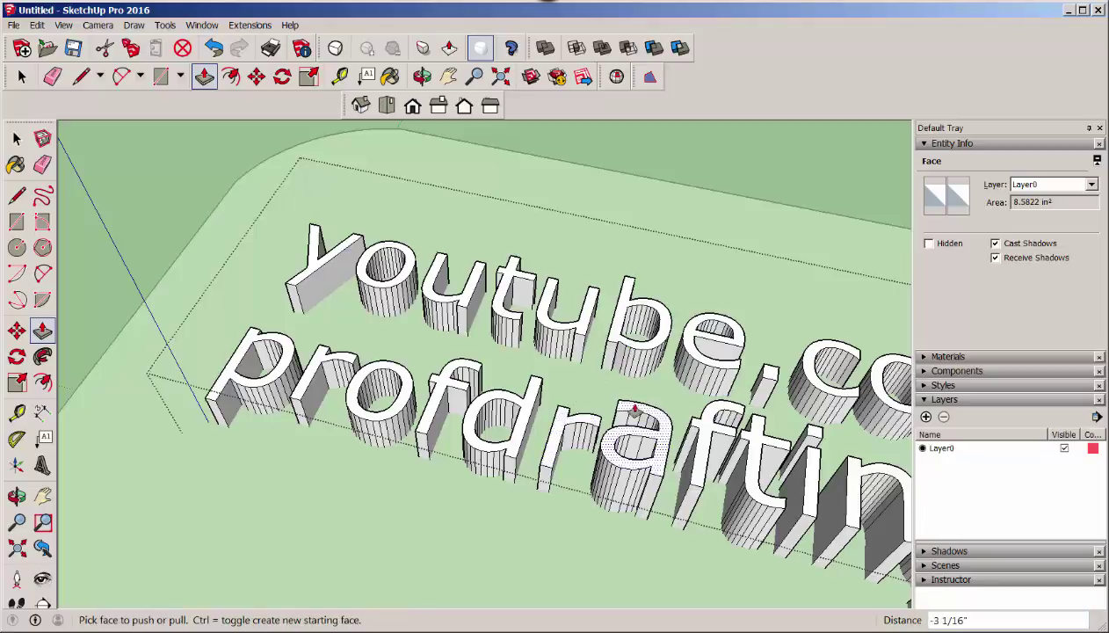
pyautogui.doubleClick(632, 422)
pyautogui.click(703, 410)
pyautogui.click(741, 458)
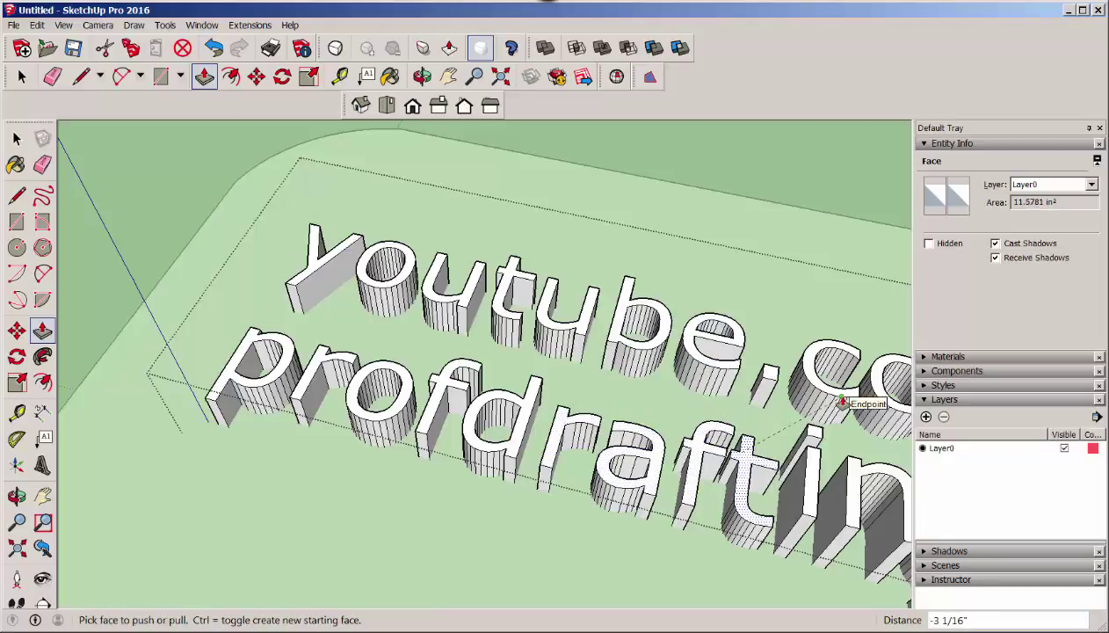
# - Extend the remaining t and n letters to the plate and pick the g face
pyautogui.moveTo(633, 385)
pyautogui.mouseDown(button='middle')
pyautogui.moveTo(631, 376)
pyautogui.moveTo(649, 390)
pyautogui.mouseUp(button='middle')
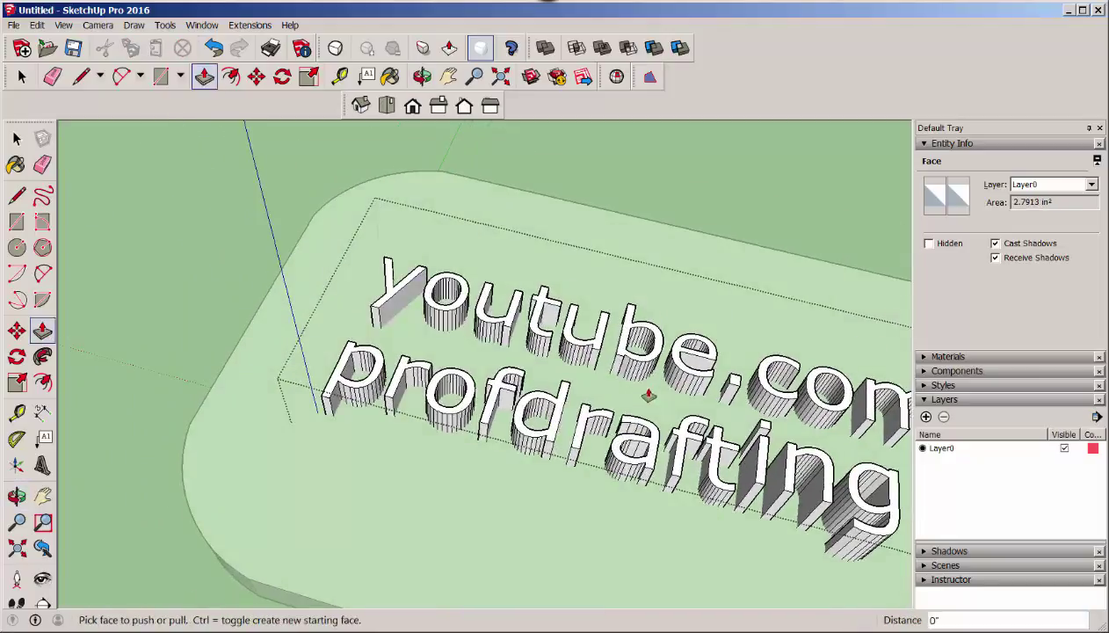
pyautogui.scroll(5, 648, 391)
pyautogui.click(489, 425)
pyautogui.click(489, 426)
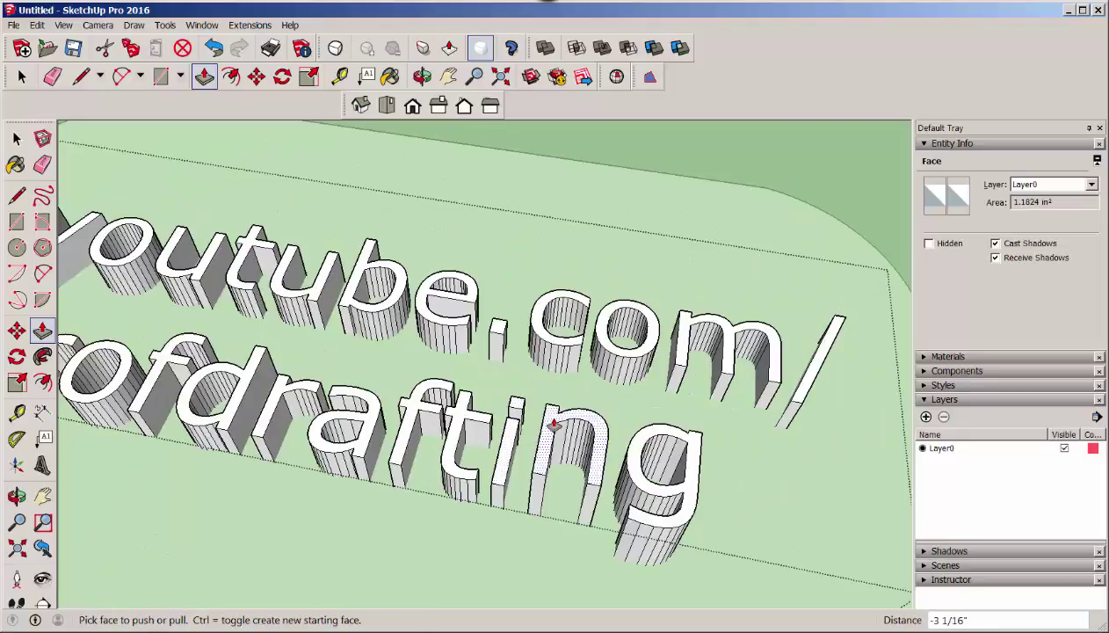
pyautogui.doubleClick(562, 413)
pyautogui.click(603, 454)
# - Extend the g letter down to the plate, then view the model from the top
pyautogui.click(602, 453)
pyautogui.press('space')
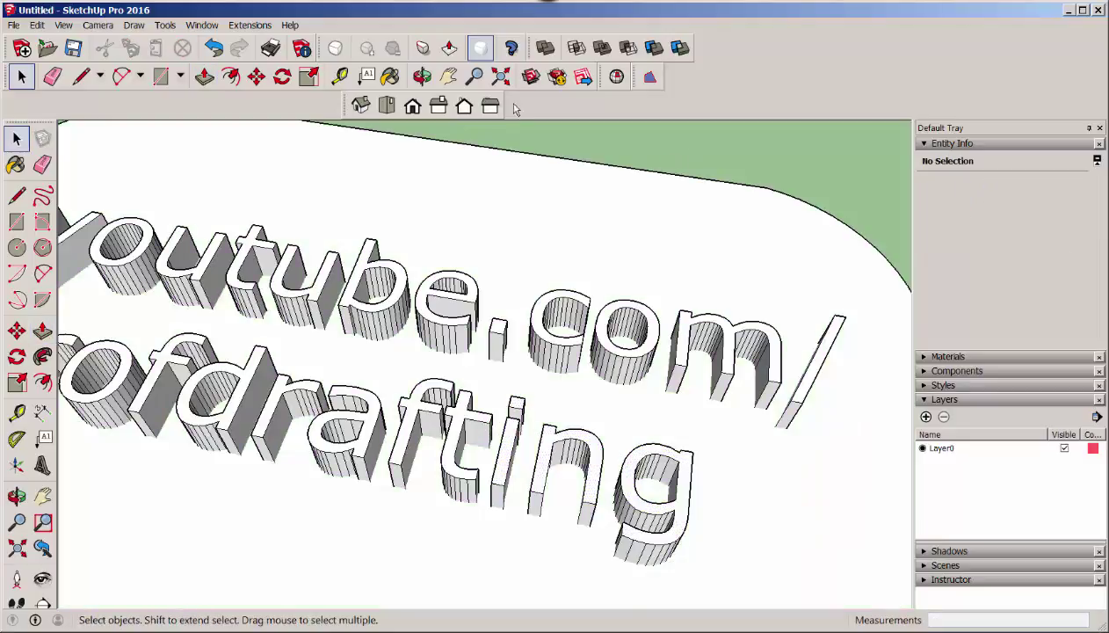
pyautogui.moveTo(603, 453); pyautogui.dragTo(457, 264, button='middle')
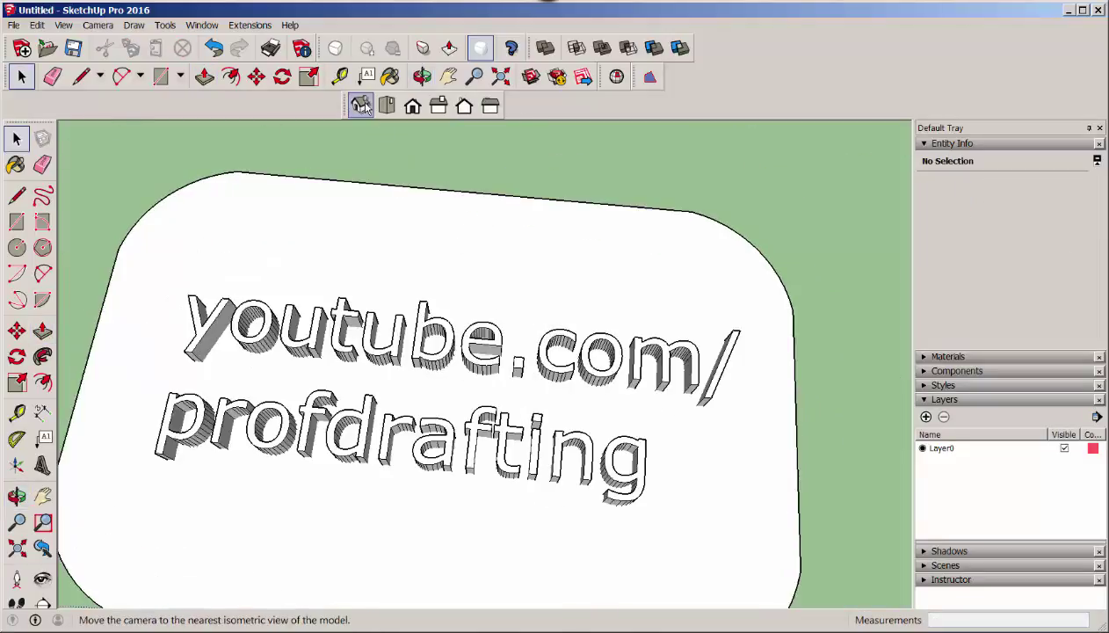
pyautogui.click(386, 106)
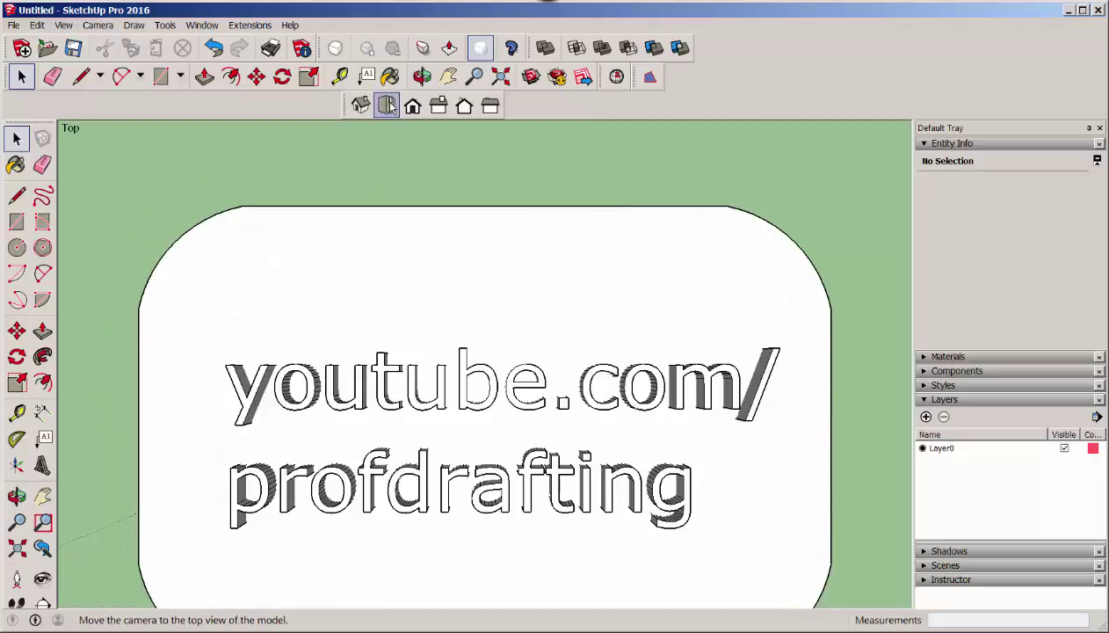
# - Move the lettering component to the centre of the plate, then return to isometric view
pyautogui.click(471, 396)
pyautogui.press('m')
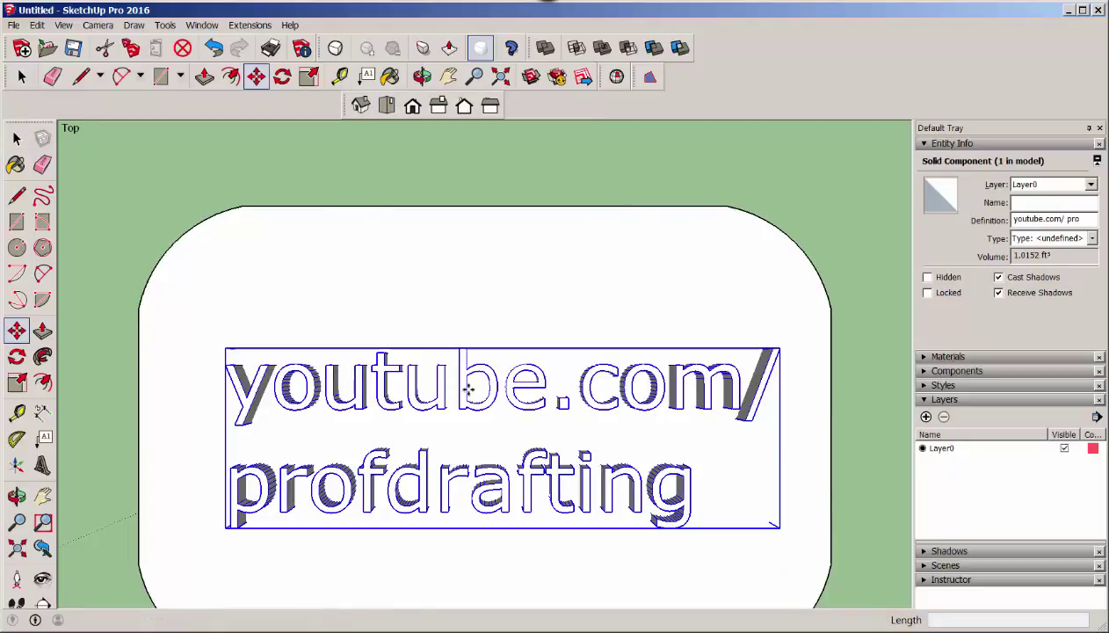
pyautogui.click(497, 385)
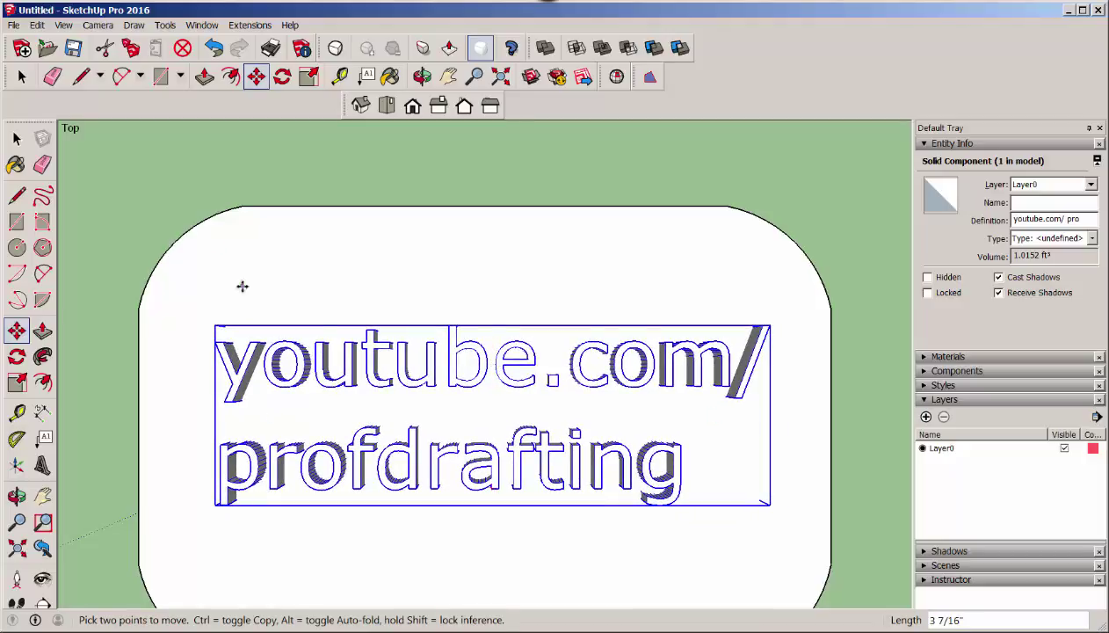
pyautogui.click(16, 138)
pyautogui.click(231, 161)
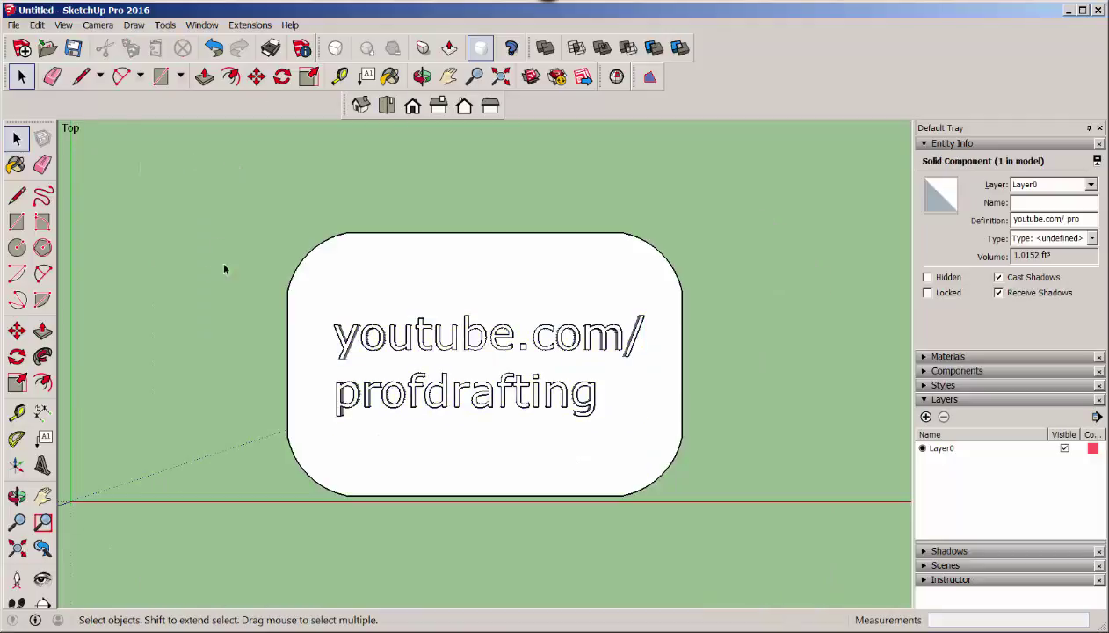
pyautogui.click(379, 132)
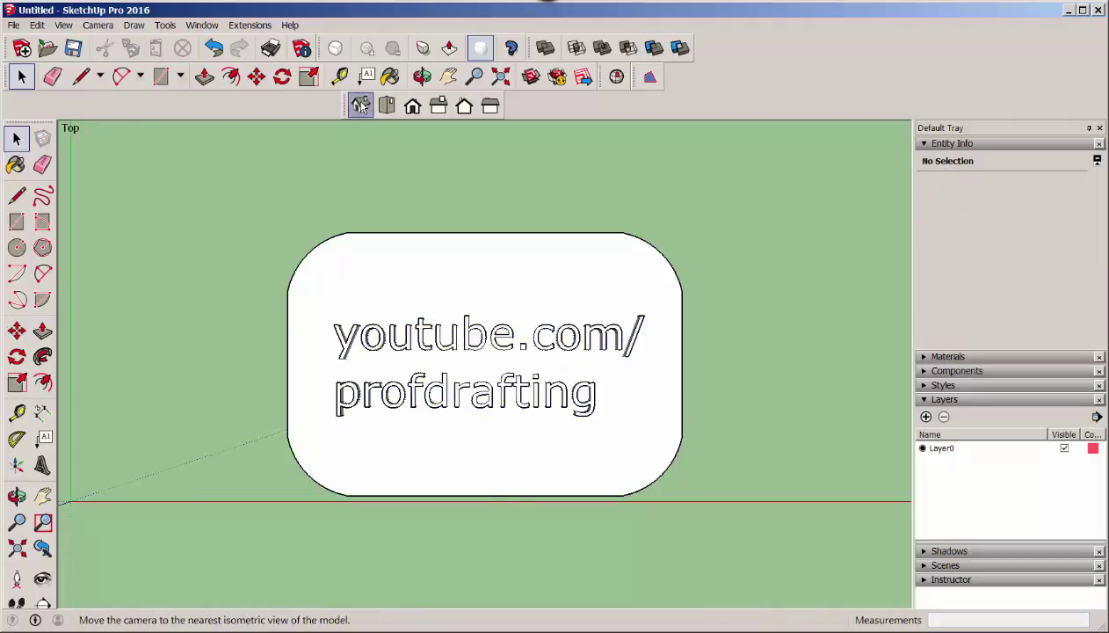
pyautogui.click(361, 105)
pyautogui.moveTo(264, 366); pyautogui.dragTo(366, 580, button='middle')
# - Merge the lettering and plate with Outer Shell into one OuterShell solid group
pyautogui.scroll(3, 367, 579)
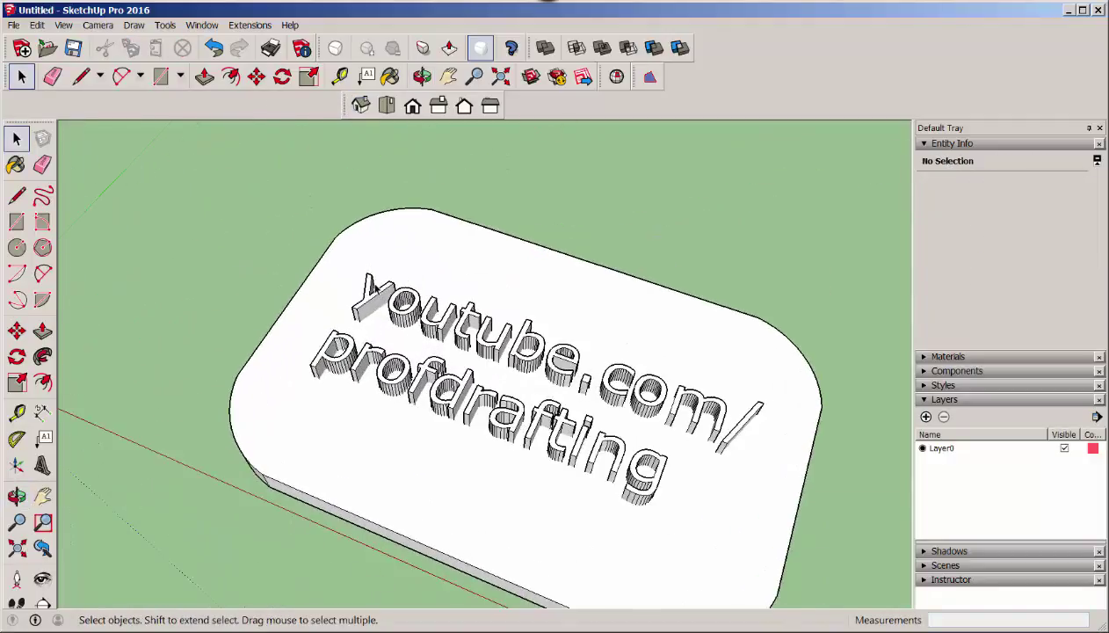
pyautogui.click(545, 48)
pyautogui.click(528, 343)
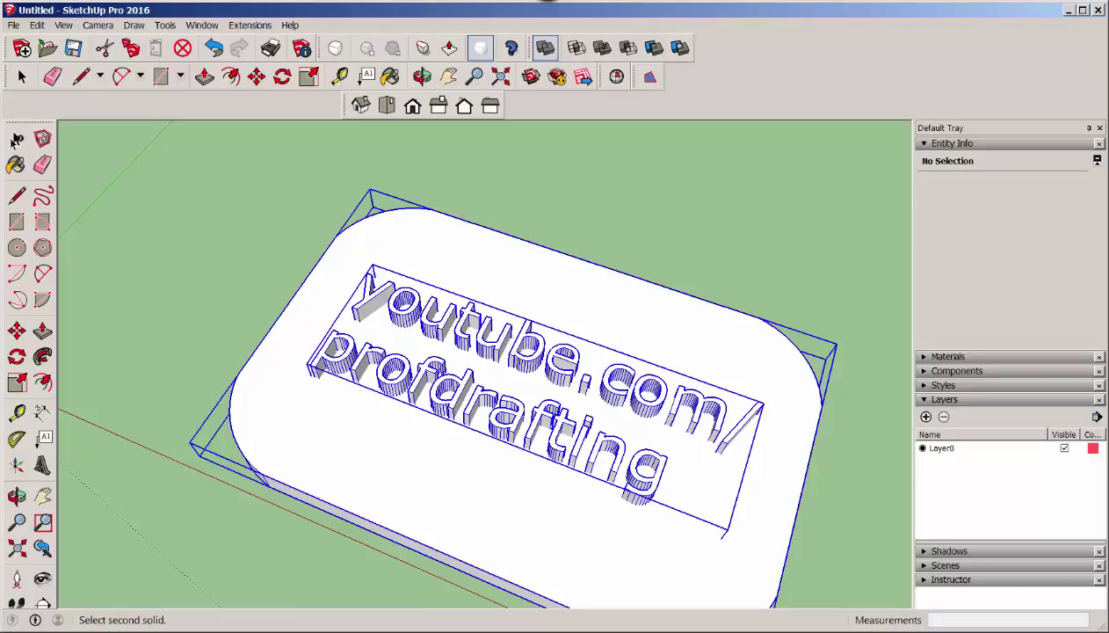
pyautogui.press('space')
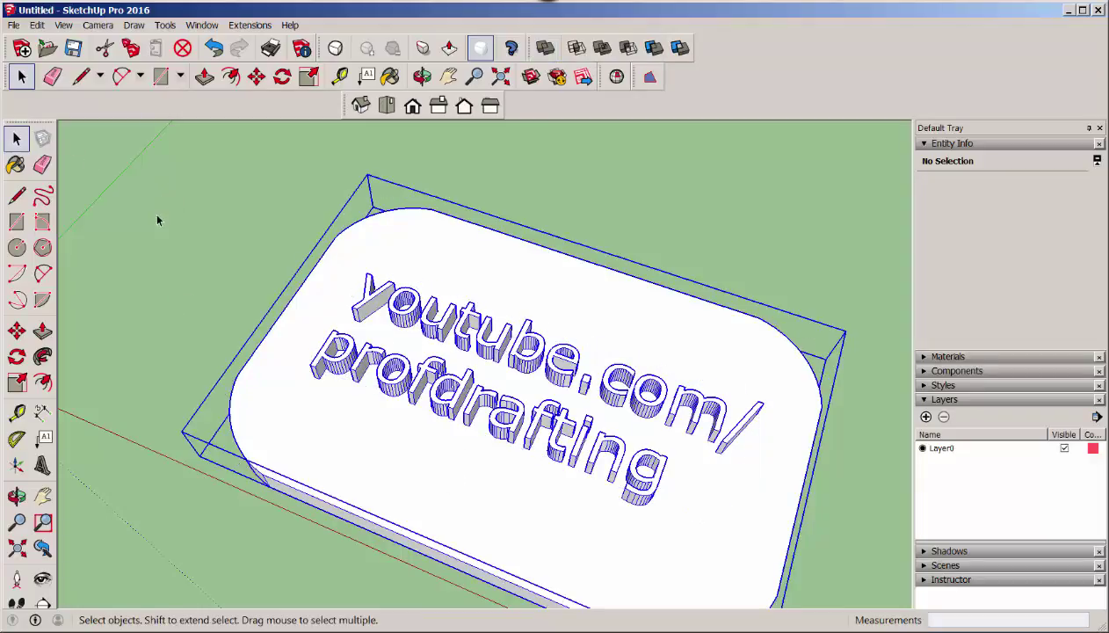
pyautogui.moveTo(329, 352); pyautogui.dragTo(425, 314, button='middle')
# - Select and move the merged OuterShell solid, then clear the selection
pyautogui.click(436, 385)
pyautogui.press('m')
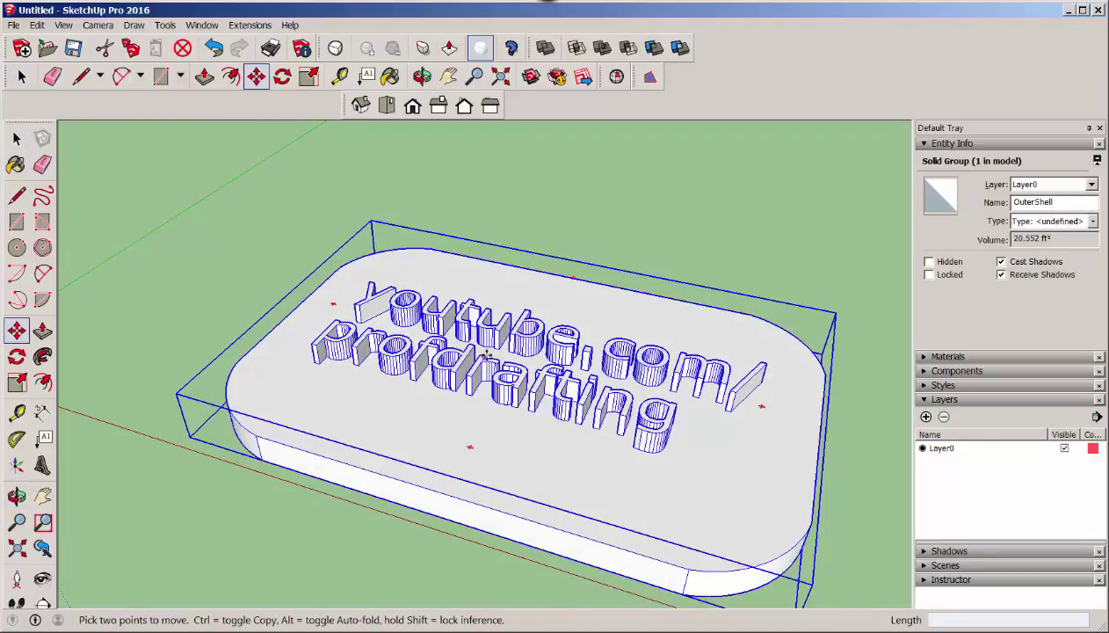
pyautogui.click(488, 379)
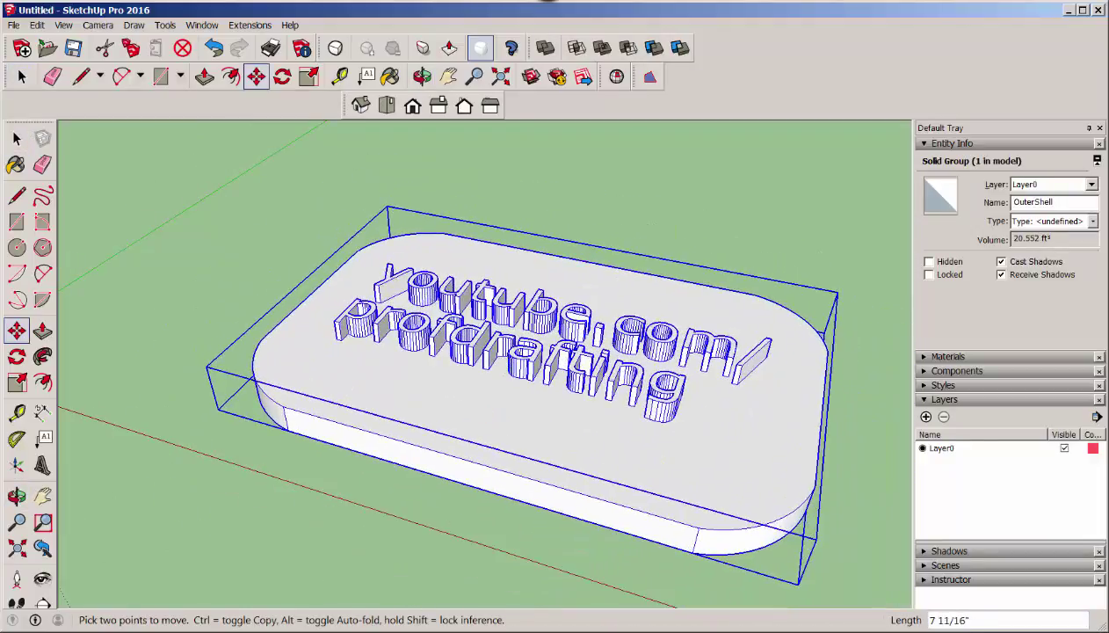
pyautogui.press('space')
pyautogui.click(156, 266)
pyautogui.scroll(-2, 202, 307)
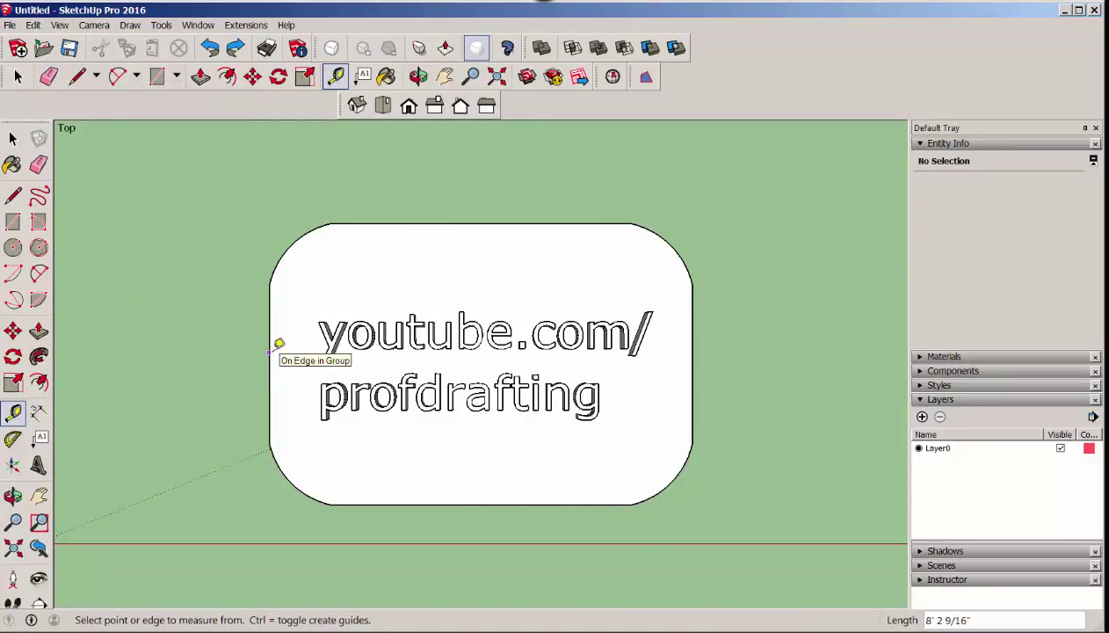
# - Tape-measure the plate's width edge to edge and resize the model so it measures 4
pyautogui.click(270, 351)
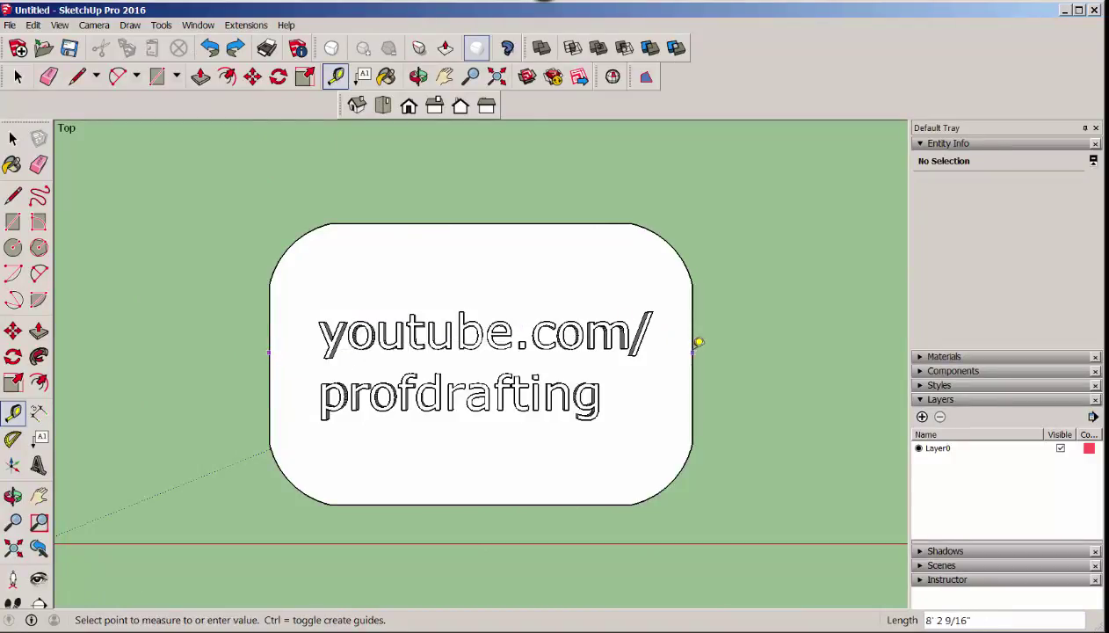
pyautogui.click(698, 343)
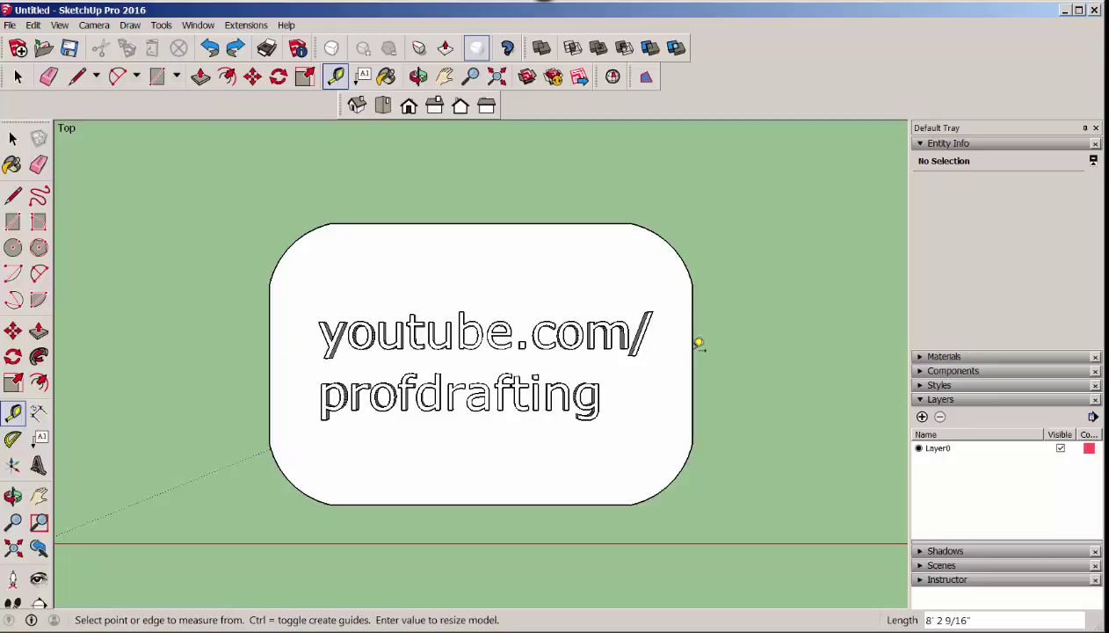
pyautogui.write('4')
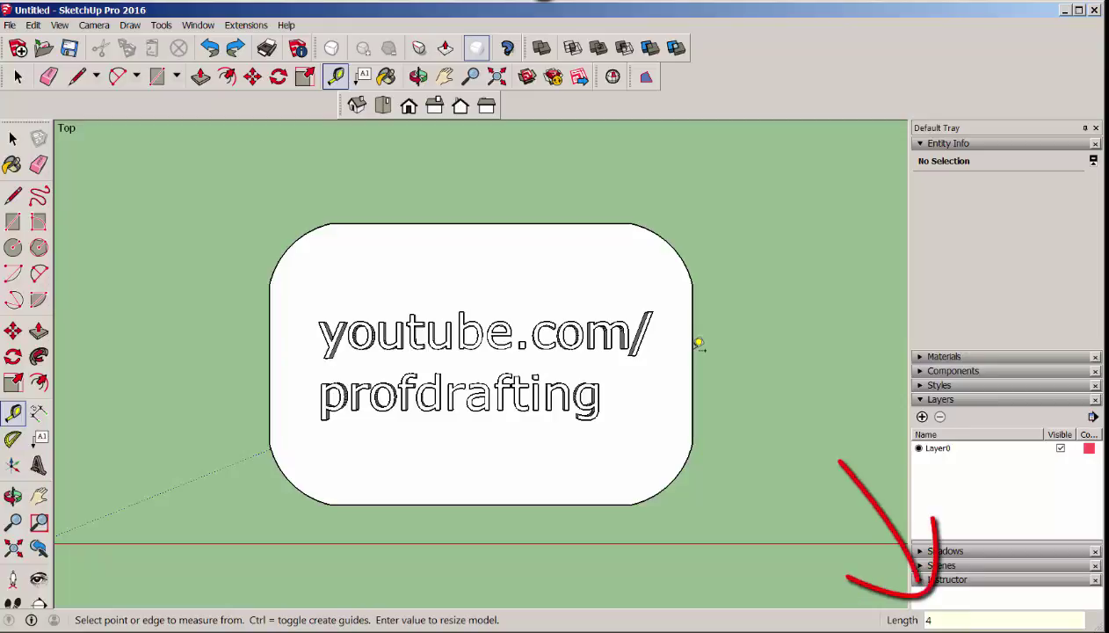
pyautogui.press('Return')
pyautogui.press('Return')
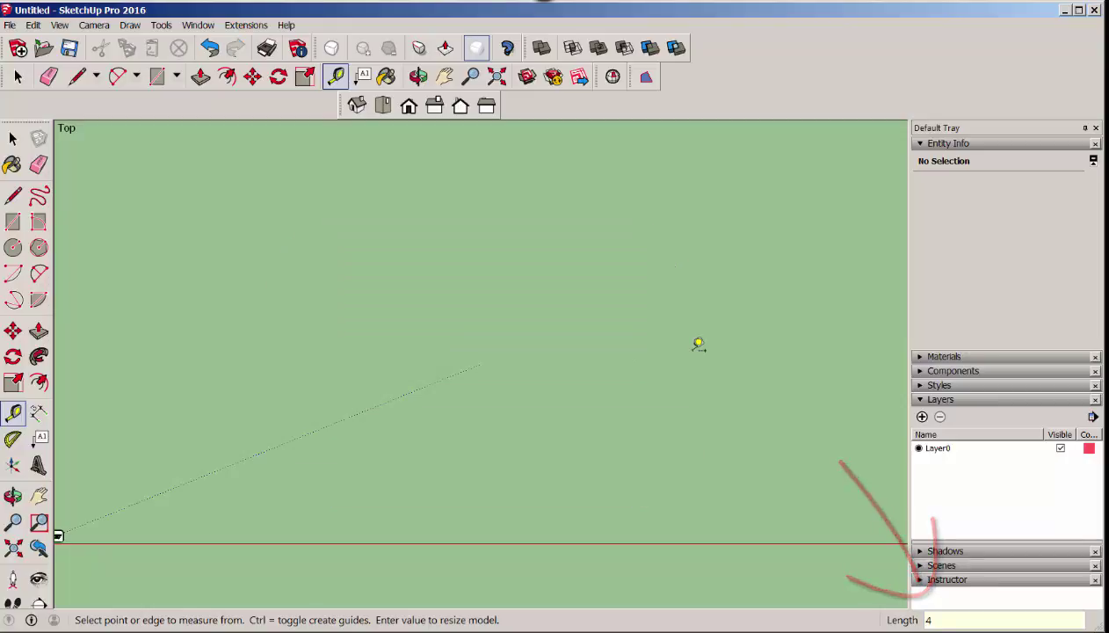
# - Zoom to the whole model in isometric view and open the File > Export STL options
pyautogui.click(498, 77)
pyautogui.click(355, 105)
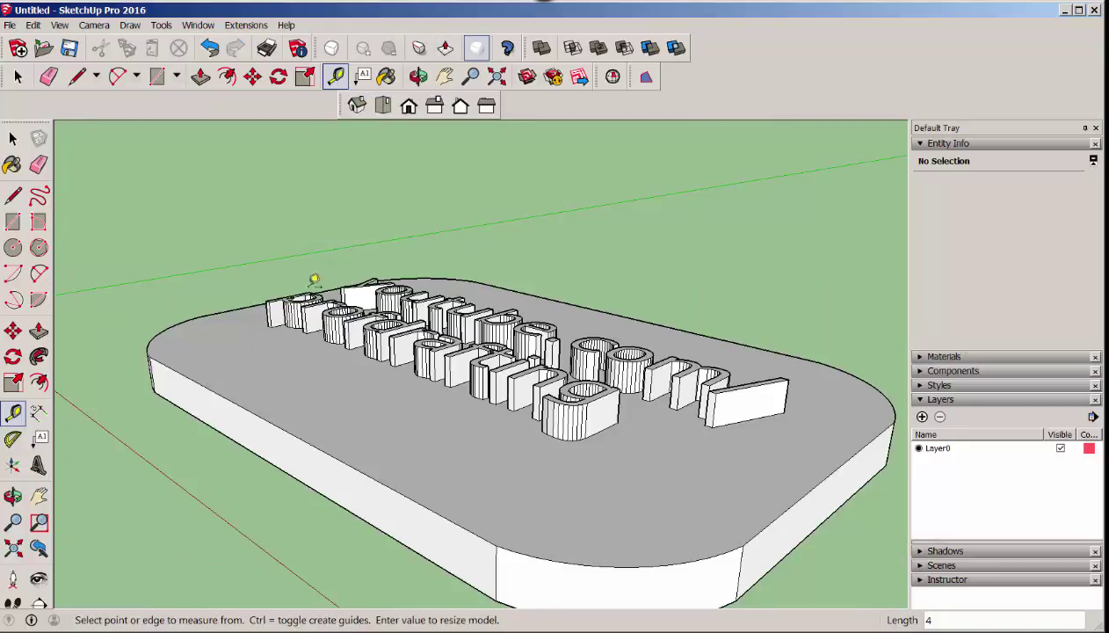
pyautogui.scroll(-3, 313, 279)
pyautogui.moveTo(309, 279); pyautogui.dragTo(355, 374, button='middle')
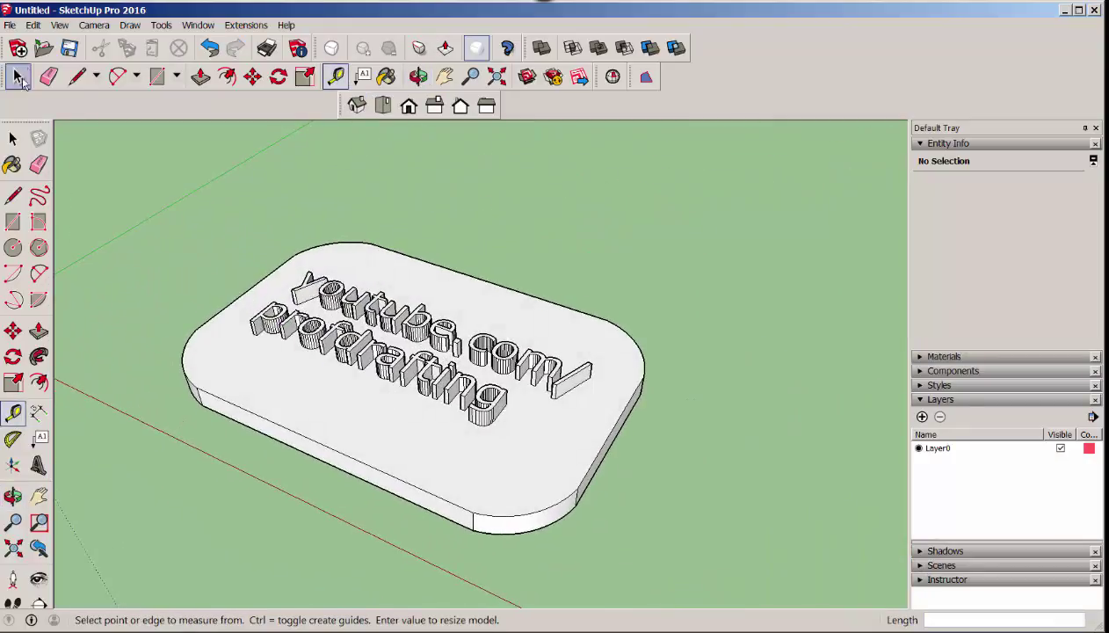
pyautogui.click(10, 24)
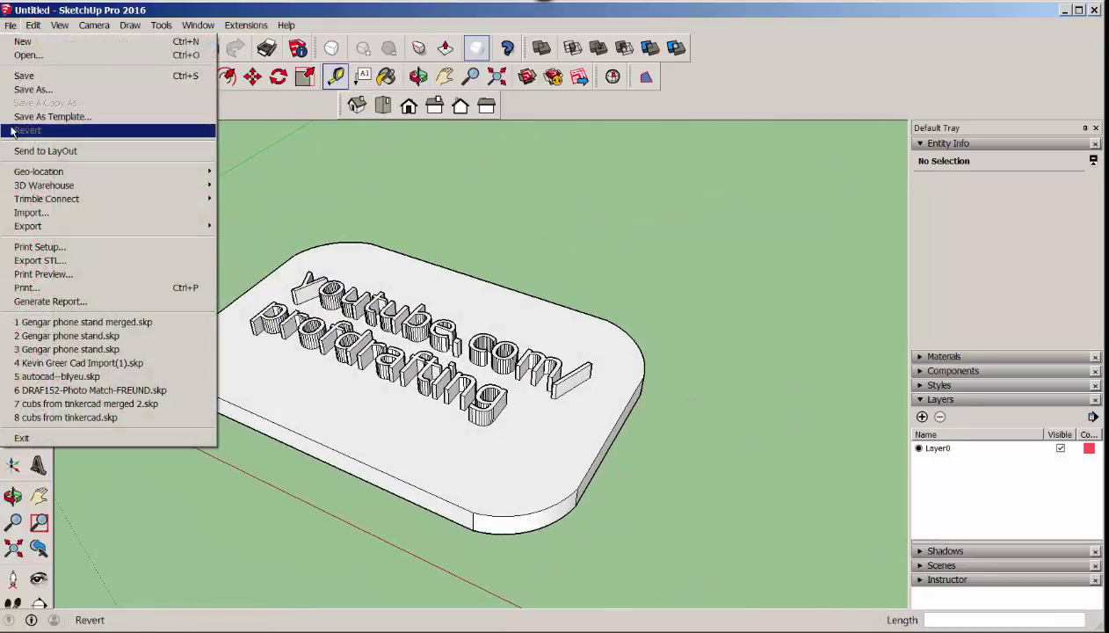
pyautogui.click(50, 262)
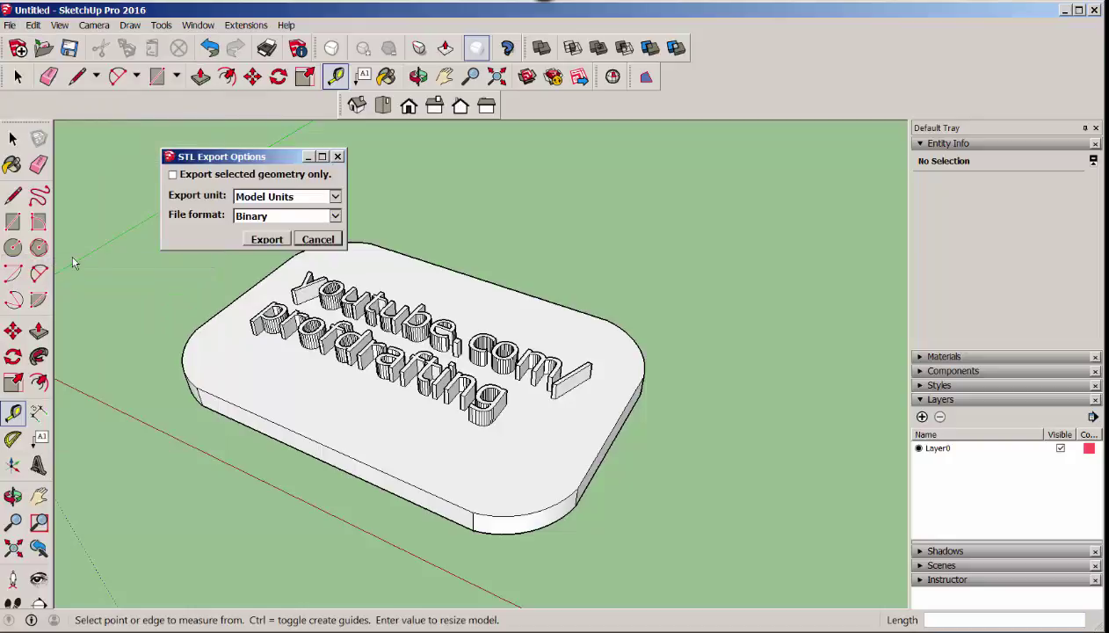